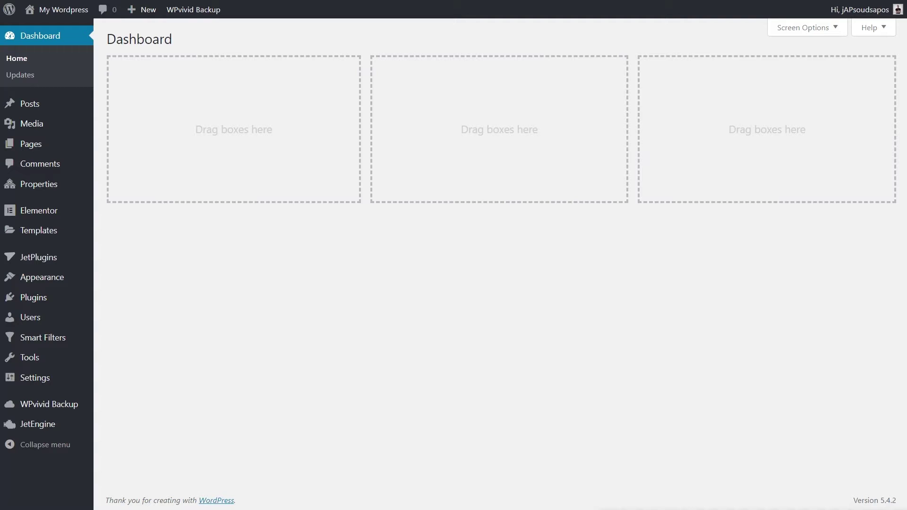
Step: Open the JetEngine dashboard in WordPress admin to look over its modules
mouse_move(55, 431)
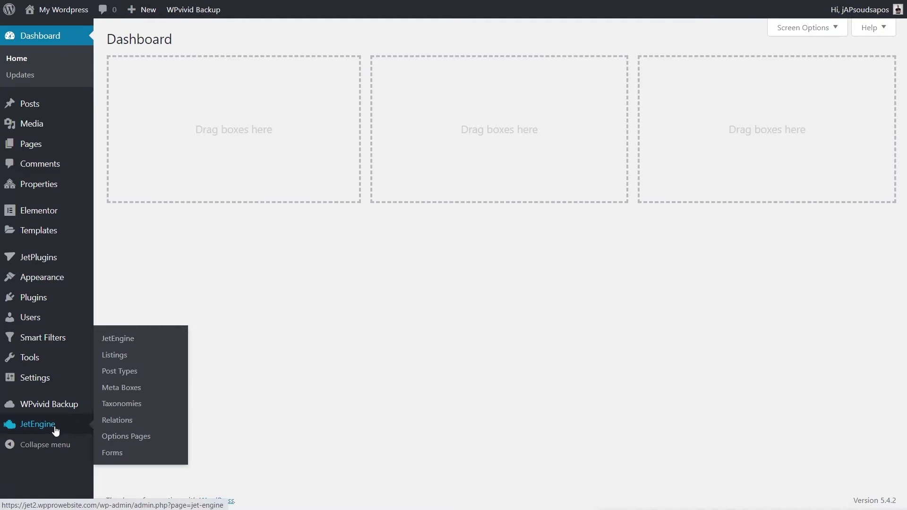
click(130, 346)
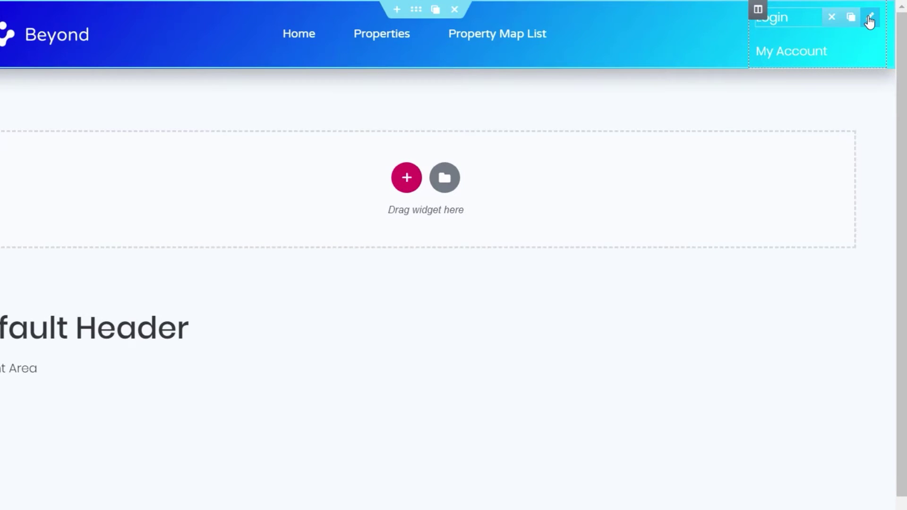
Step: Enable Dynamic Visibility on the Login Text Editor, keeping 'Show element if condition met' and AND
key(ctrl+i)
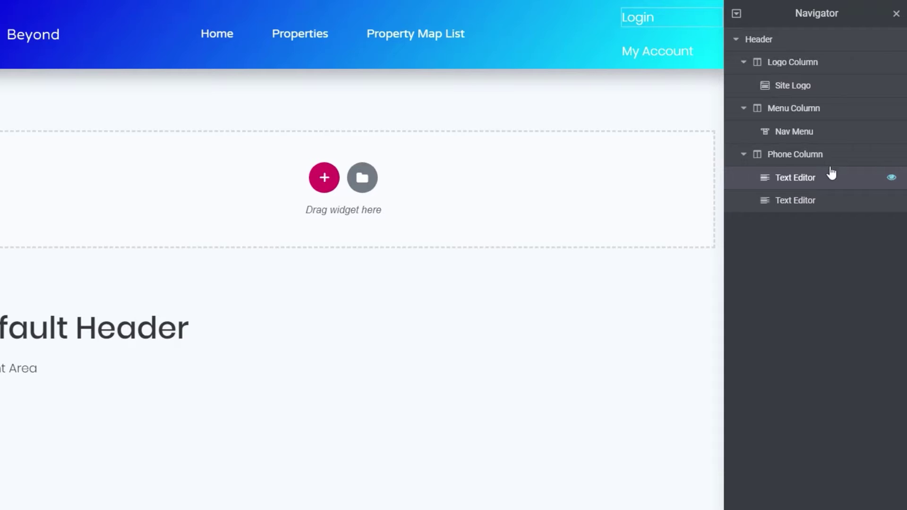
click(810, 187)
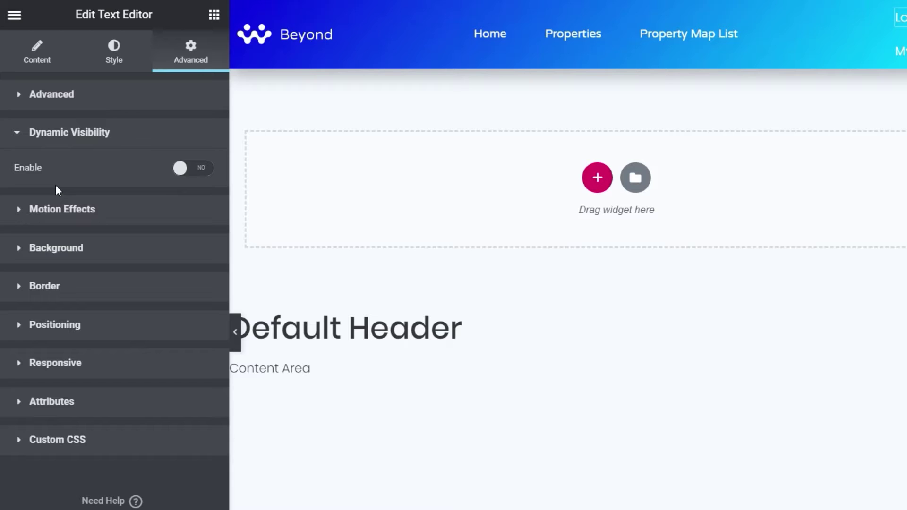
click(198, 168)
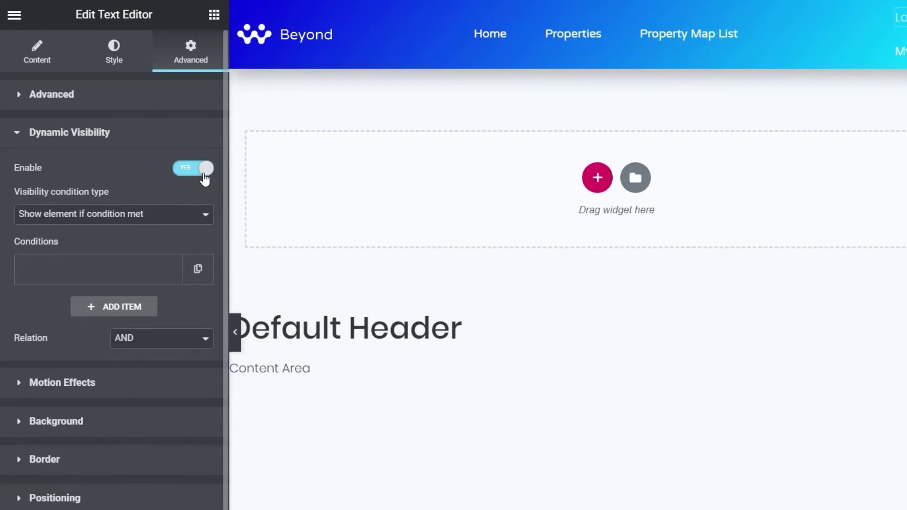
click(99, 220)
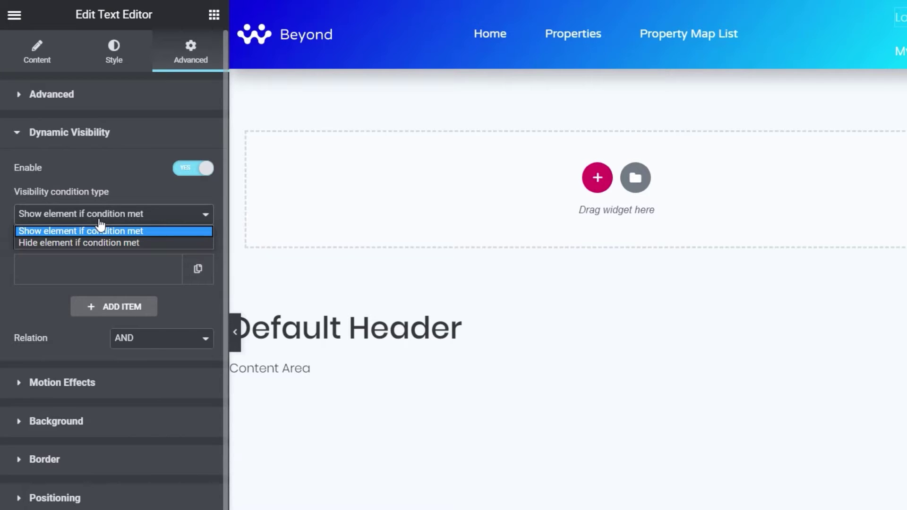
click(128, 191)
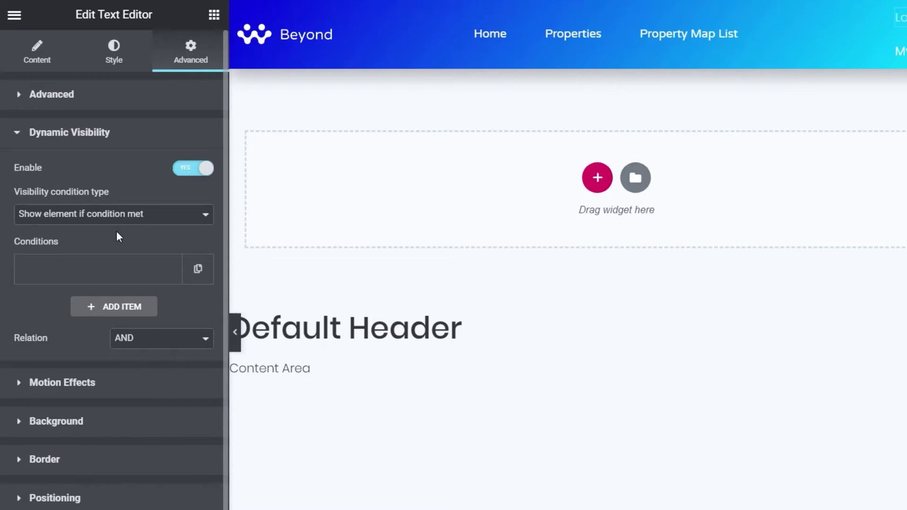
click(178, 342)
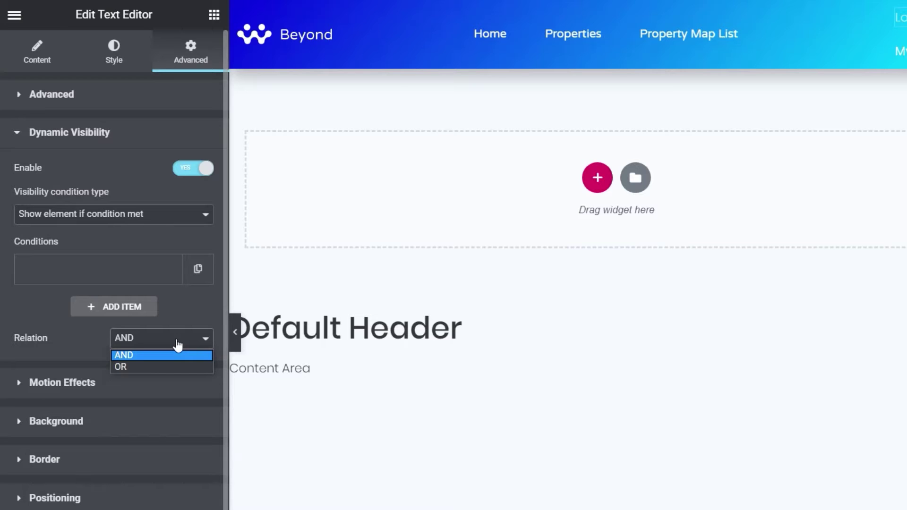
click(46, 310)
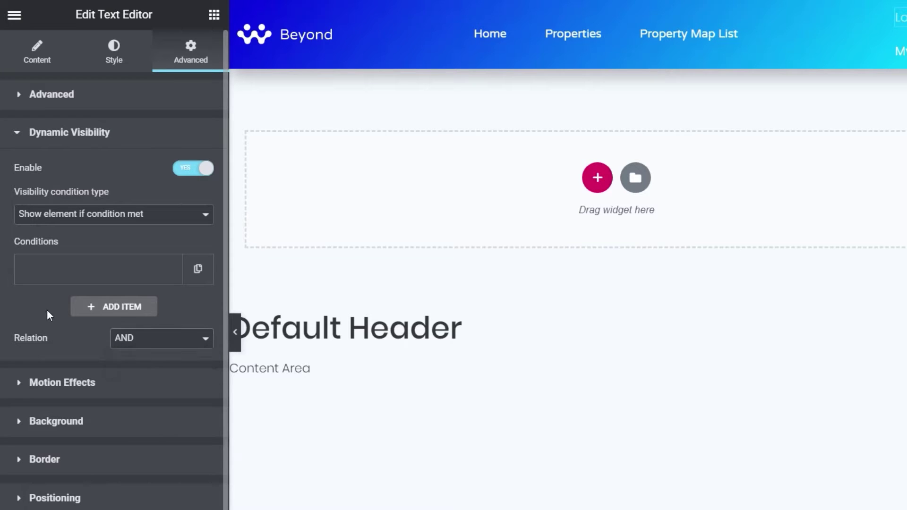
click(52, 275)
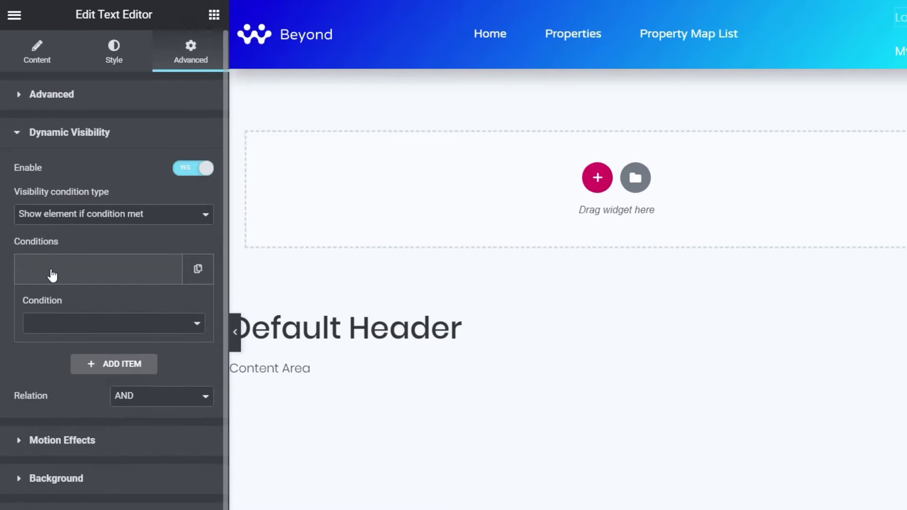
Step: Set the Login text's visibility condition to 'User not logged in'
click(112, 329)
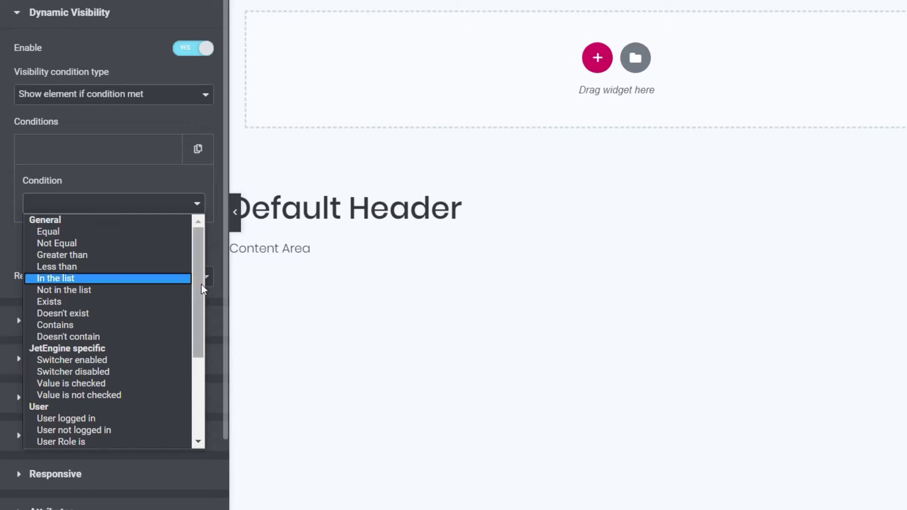
drag(201, 285, 200, 309)
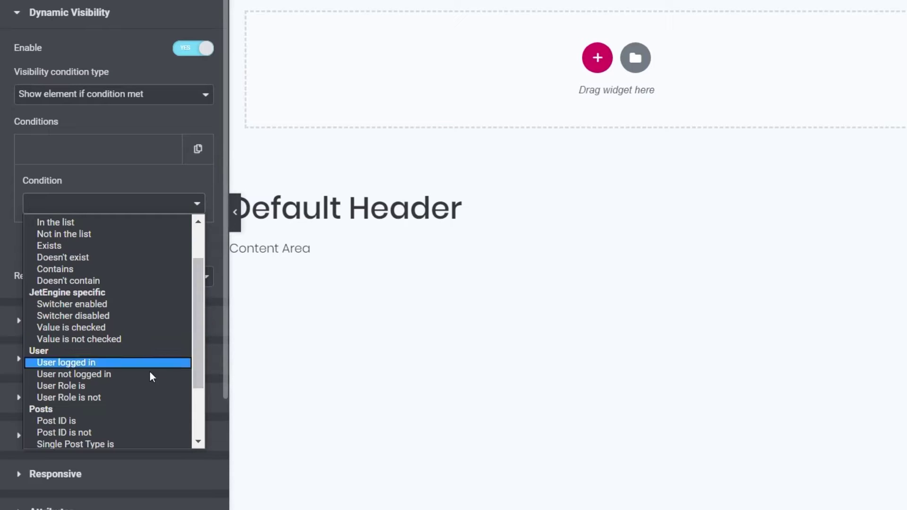
click(118, 376)
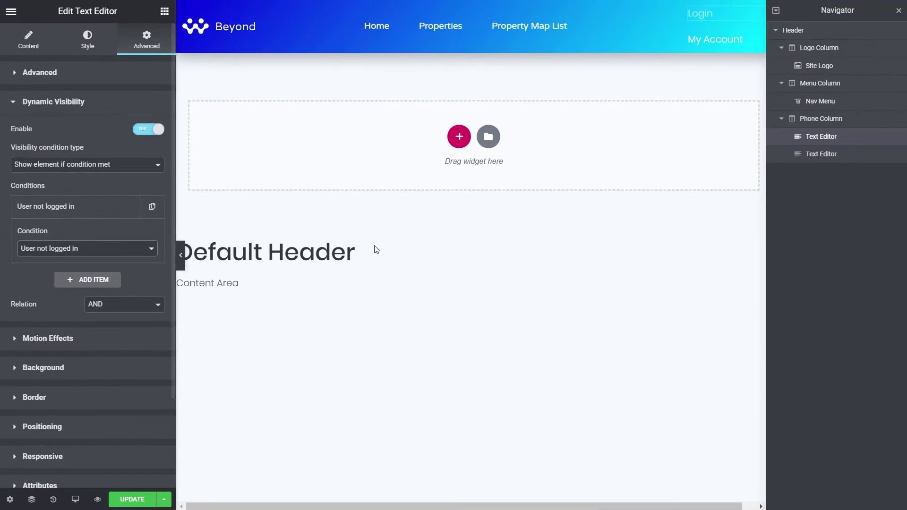
click(832, 156)
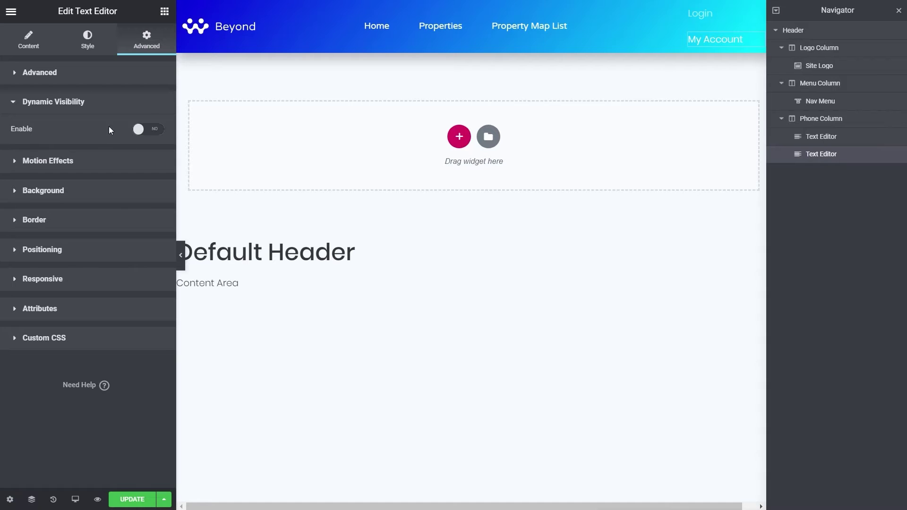
Step: Enable Dynamic Visibility on My Account with the 'User logged in' condition and save
click(151, 129)
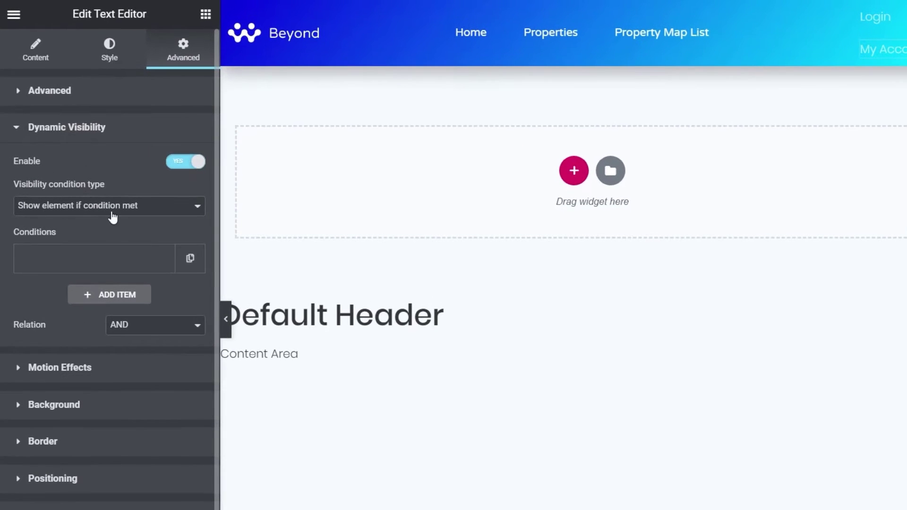
click(109, 261)
click(161, 318)
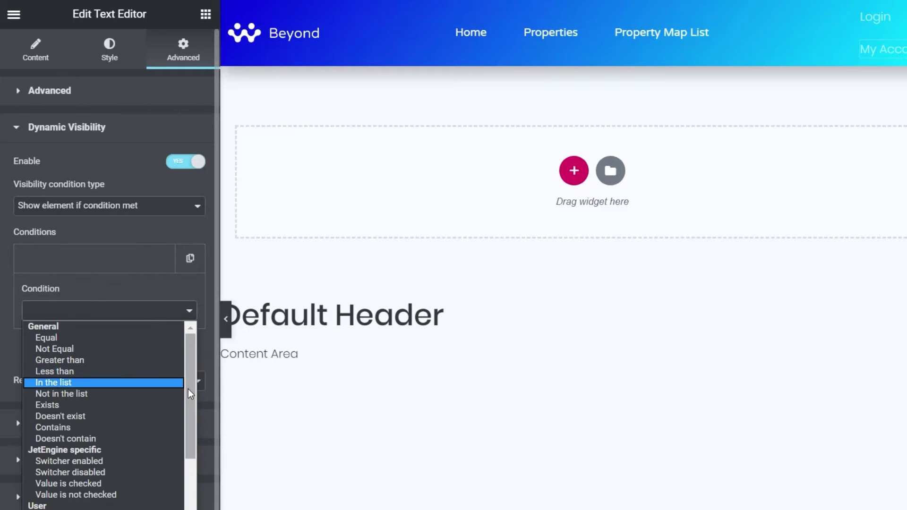
drag(188, 389, 190, 447)
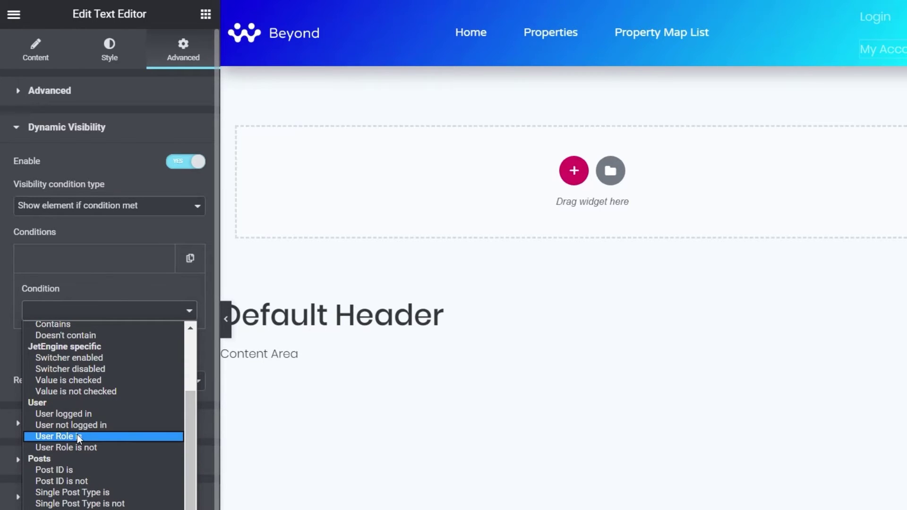
click(82, 415)
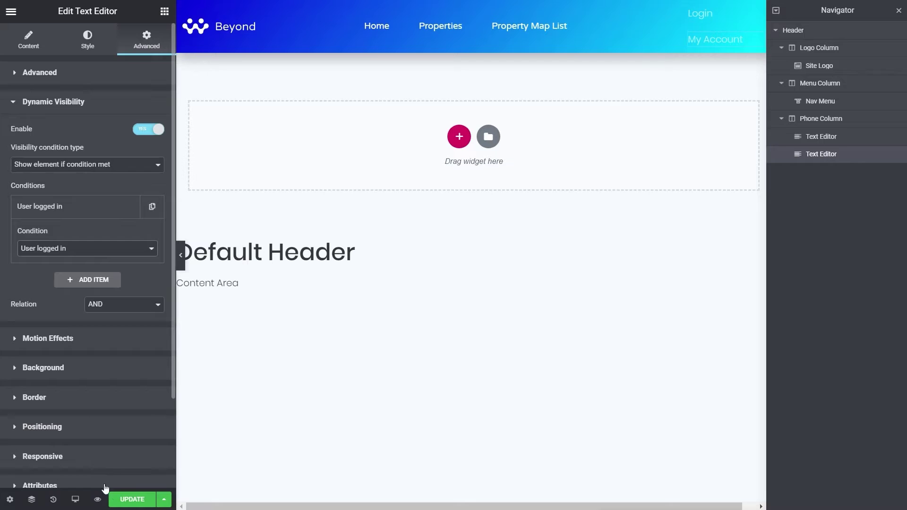
click(121, 497)
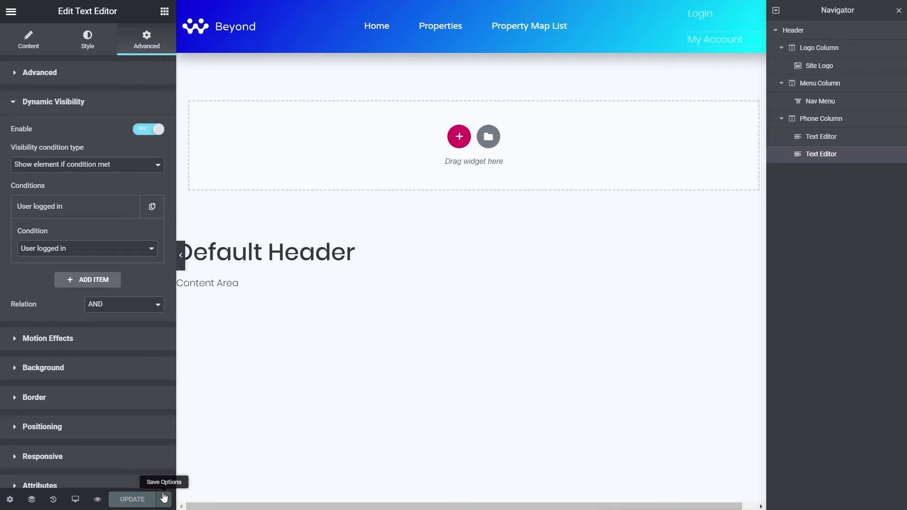
Step: Preview the updated header with its login-dependent links on the live site
mouse_move(98, 503)
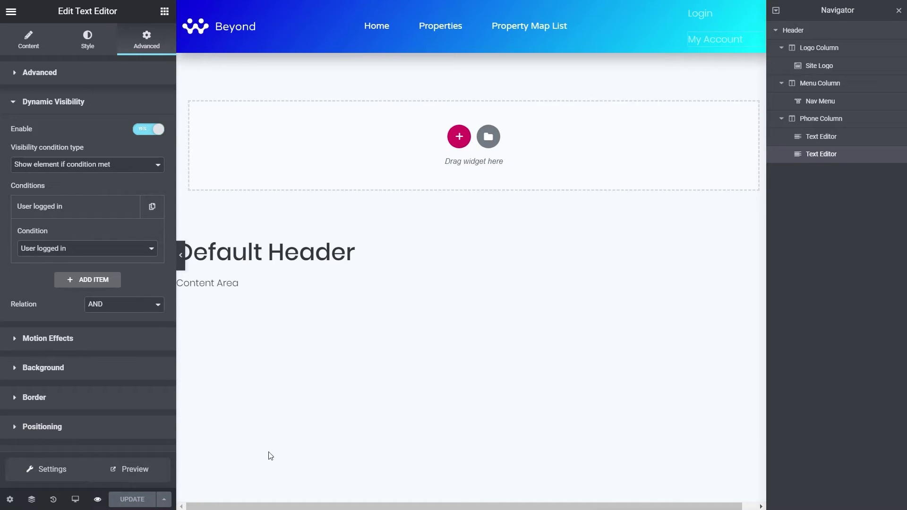
click(142, 469)
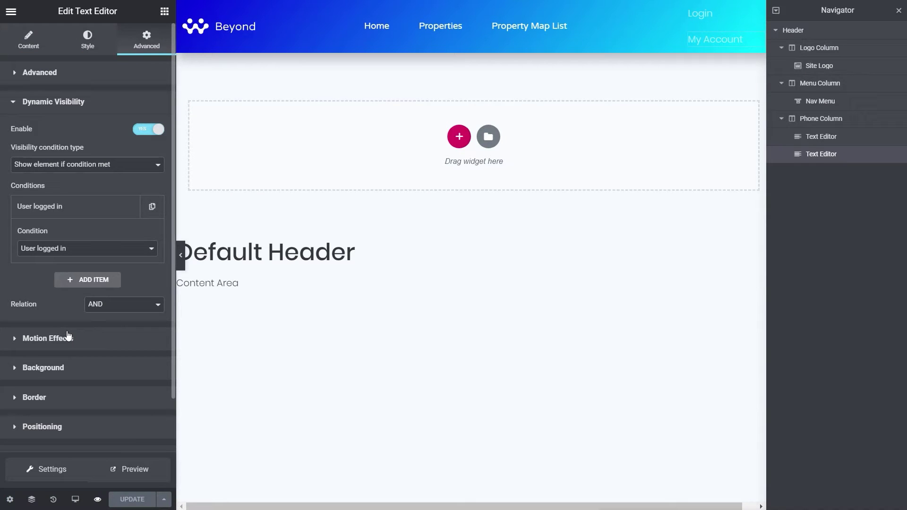
Step: Add a second 'User Role is' condition to My Account, limited to the Editor role
click(95, 281)
click(151, 279)
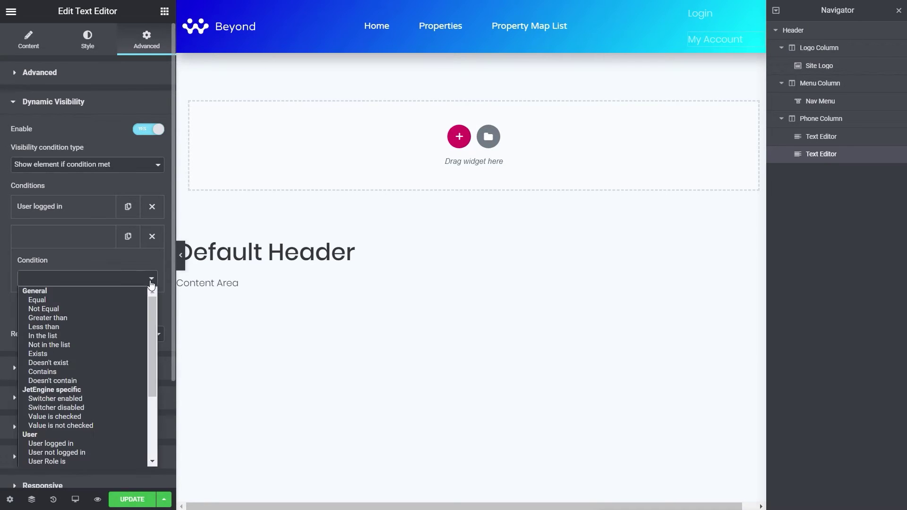
drag(151, 310, 151, 372)
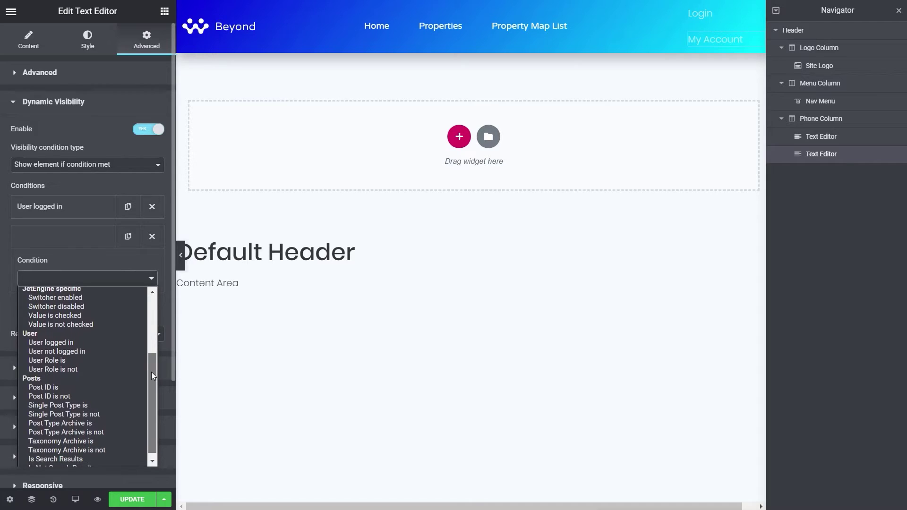
click(73, 360)
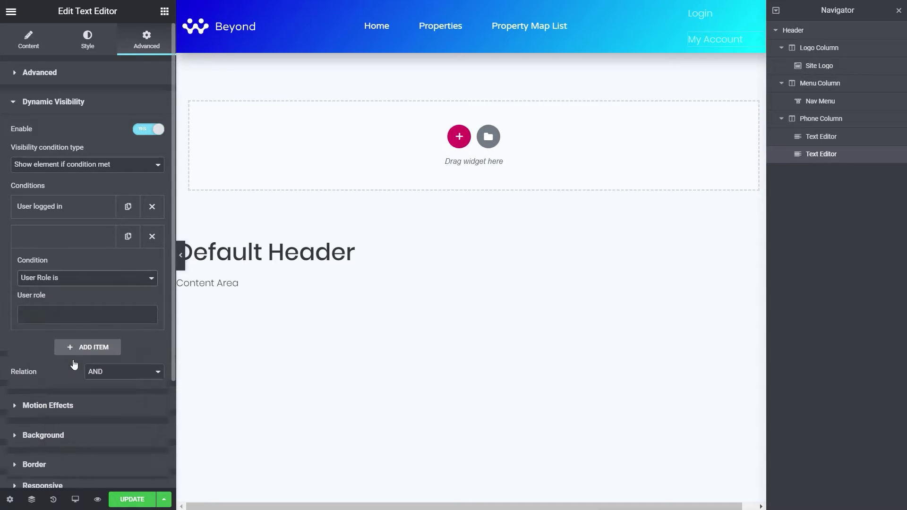
click(67, 315)
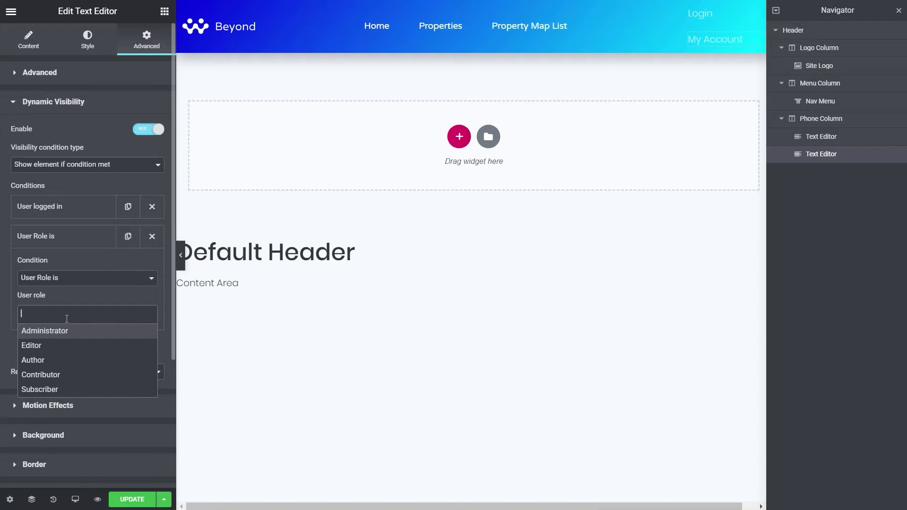
click(57, 350)
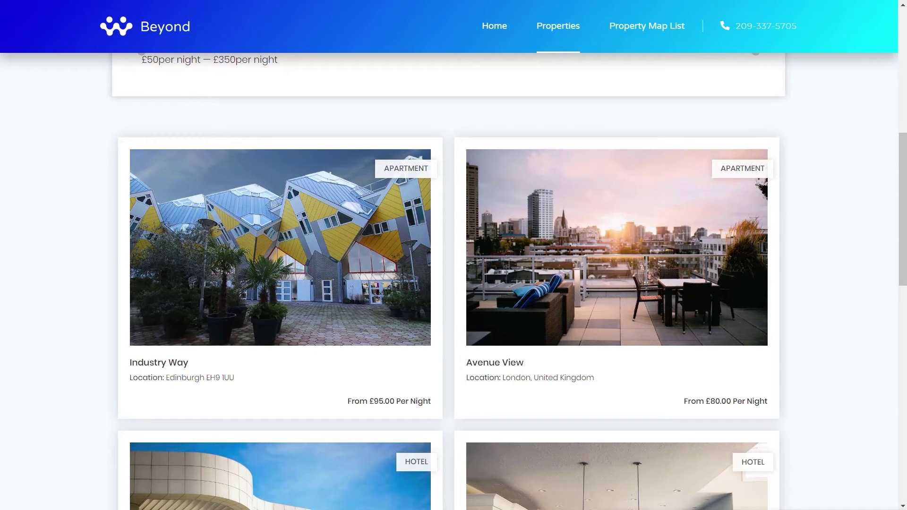
Step: Compare Industry Way's empty Property Images section with Avenue View's gallery on the live site
click(249, 244)
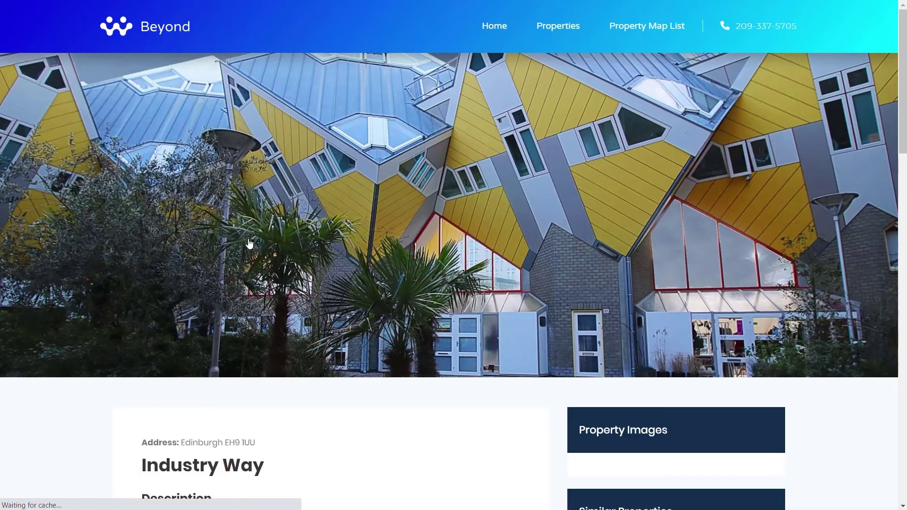
scroll(441, 287, down, 3)
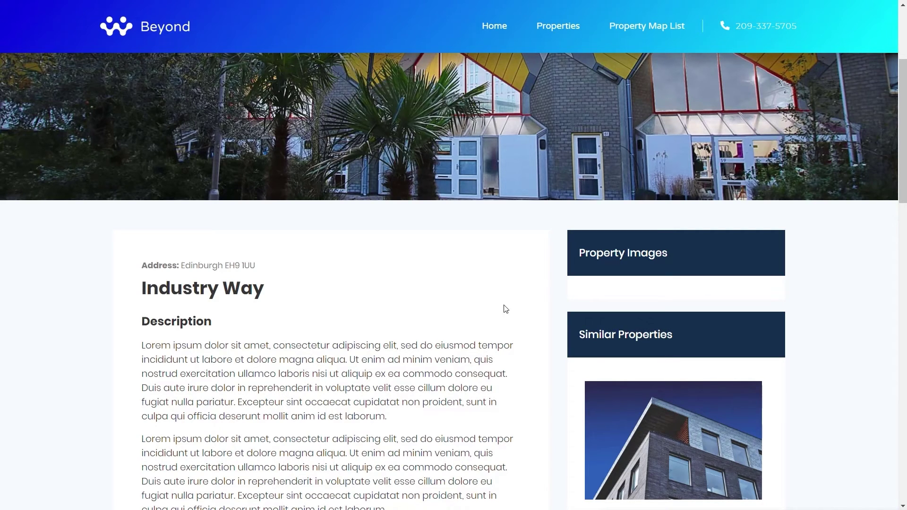
key(alt+Left)
scroll(522, 356, down, 5)
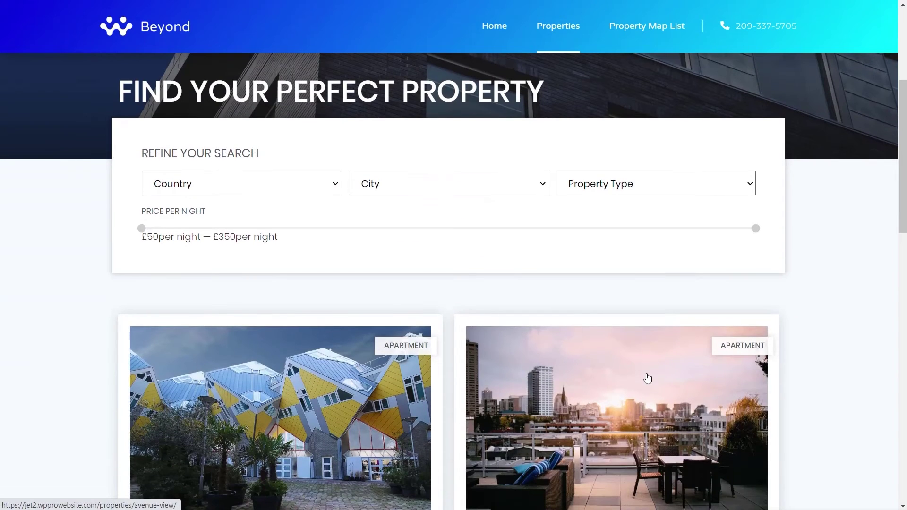
click(685, 385)
scroll(816, 393, down, 5)
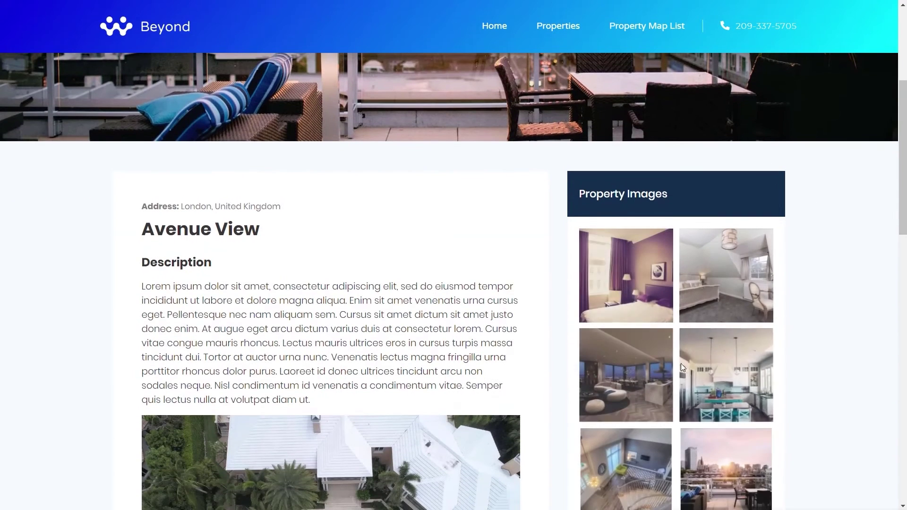
scroll(809, 348, down, 4)
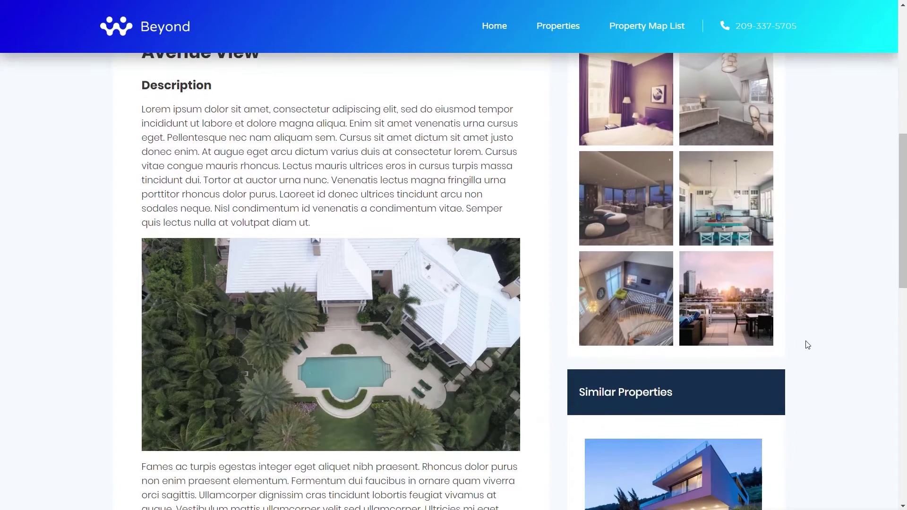
scroll(807, 344, up, 8)
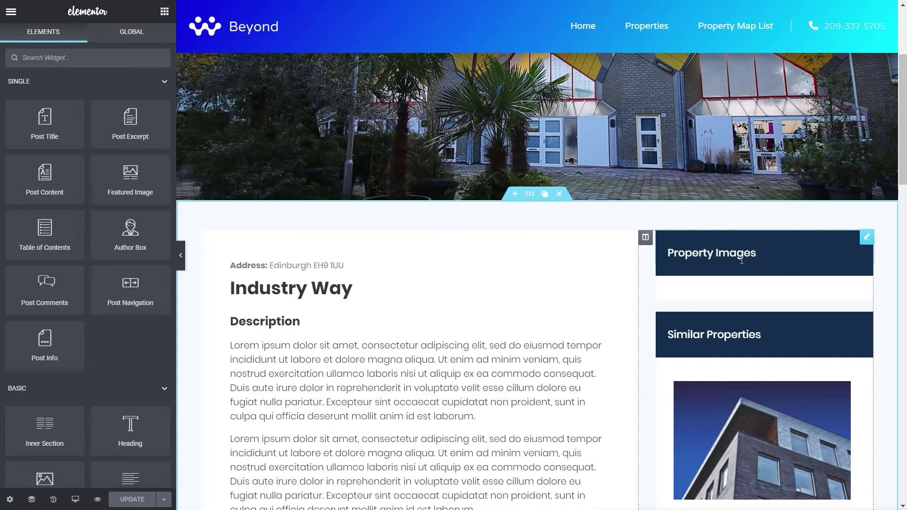
Step: Enable Dynamic Visibility on the Property Images heading and expand its empty condition
click(865, 242)
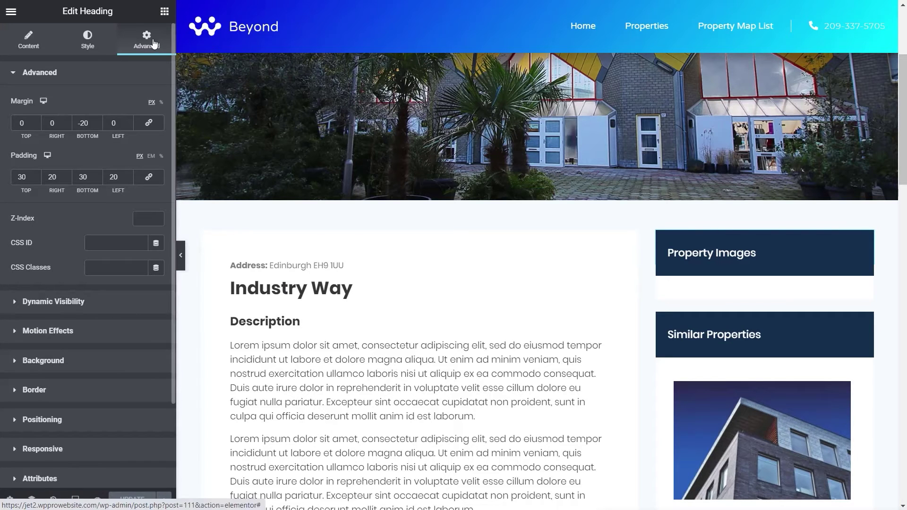
click(57, 306)
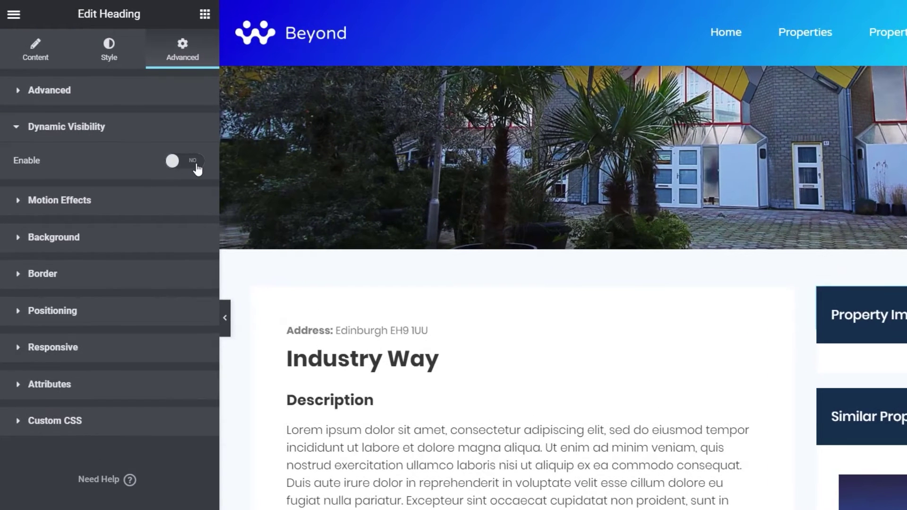
click(196, 165)
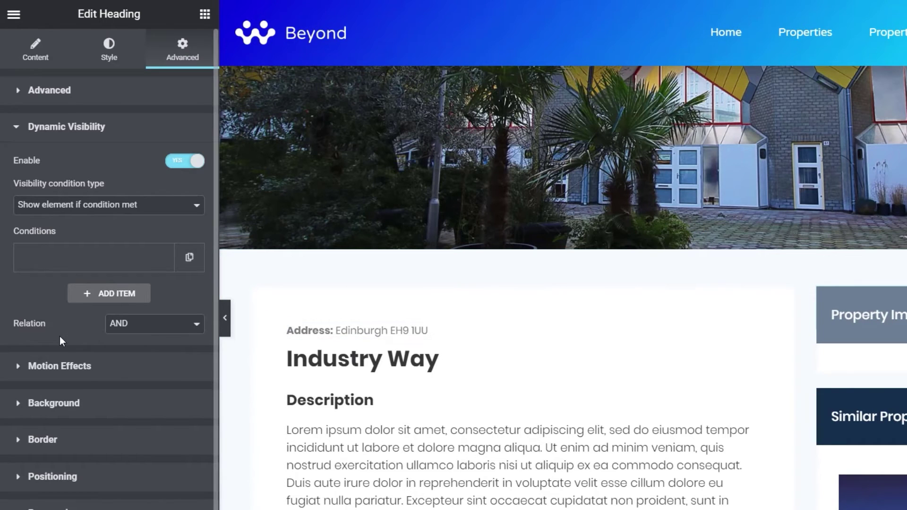
click(65, 263)
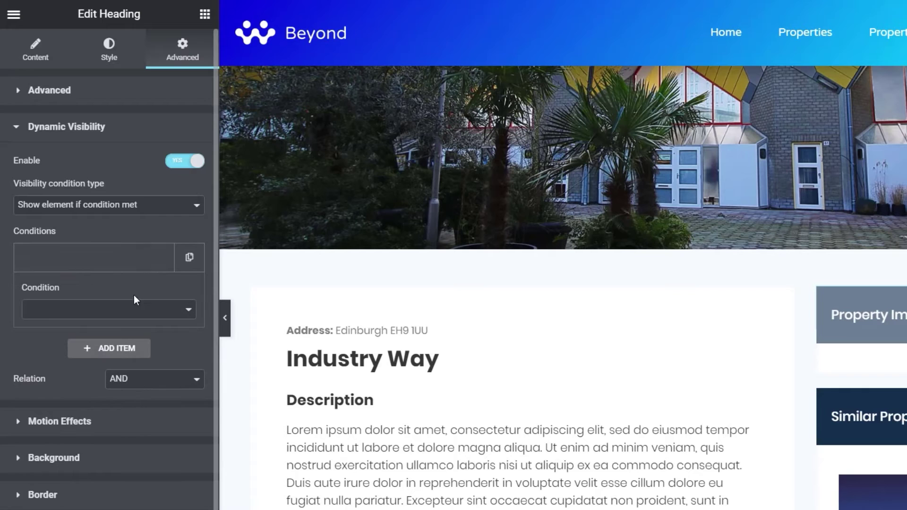
Step: Set the heading's condition to Exists, using the JetEngine Gallery dynamic tag as its field
click(162, 312)
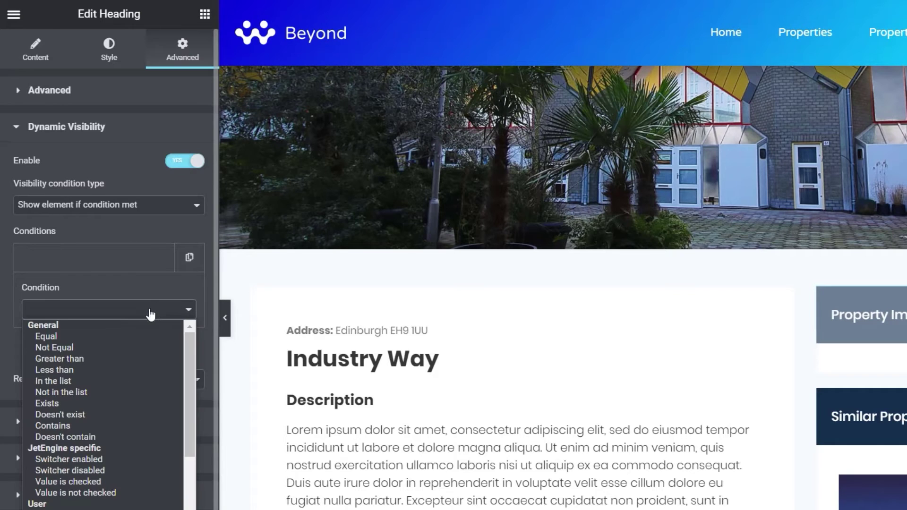
click(60, 403)
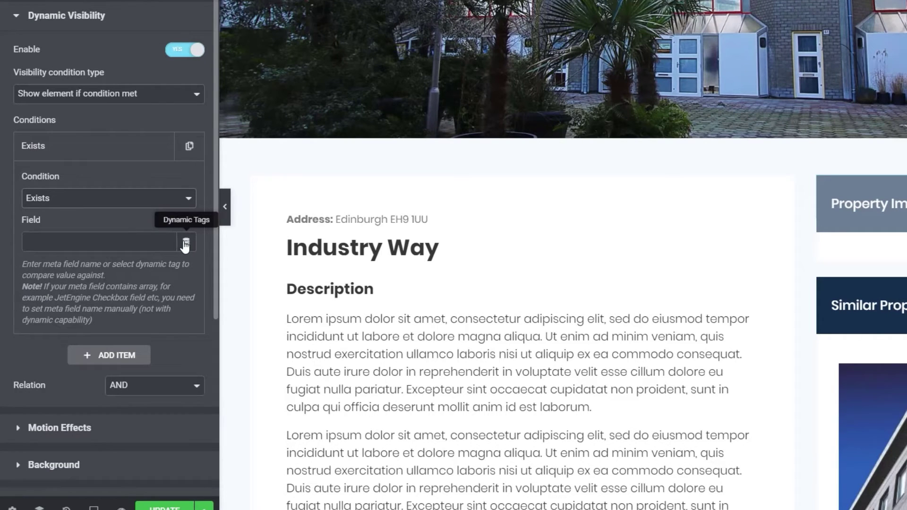
click(185, 244)
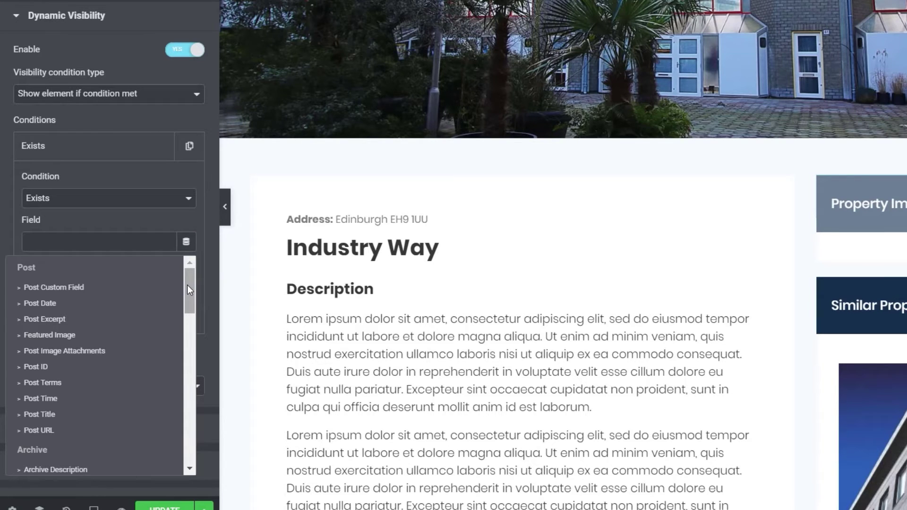
drag(187, 285, 191, 432)
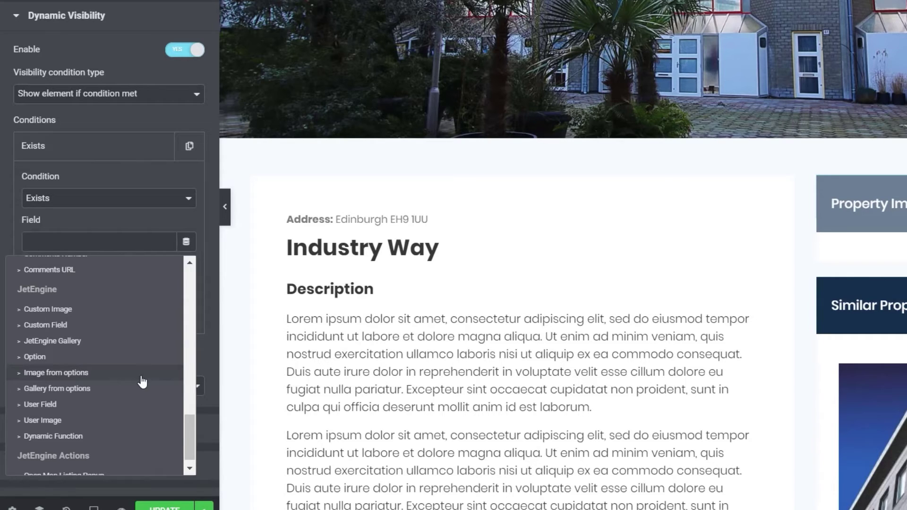
click(76, 350)
Step: Point the JetEngine Gallery tag at the Gallery field, then clear it from the Exists field
click(35, 240)
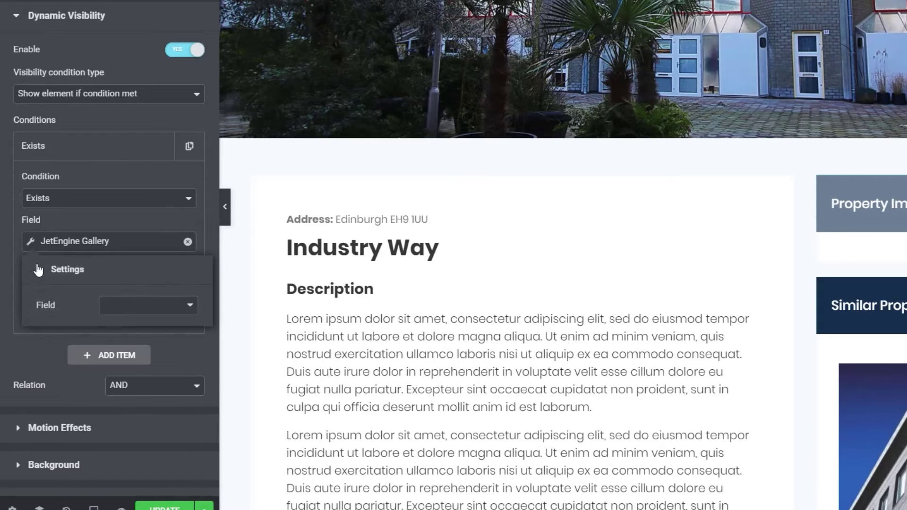
click(154, 307)
click(150, 336)
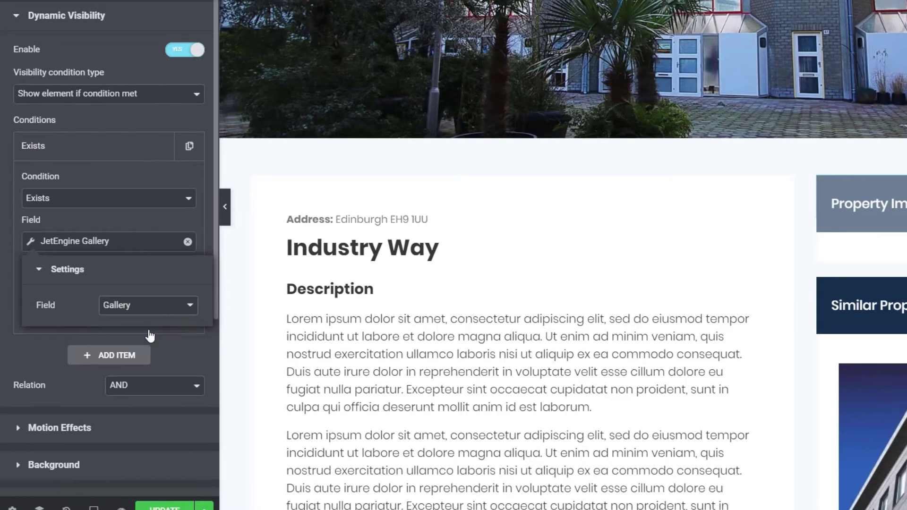
click(129, 220)
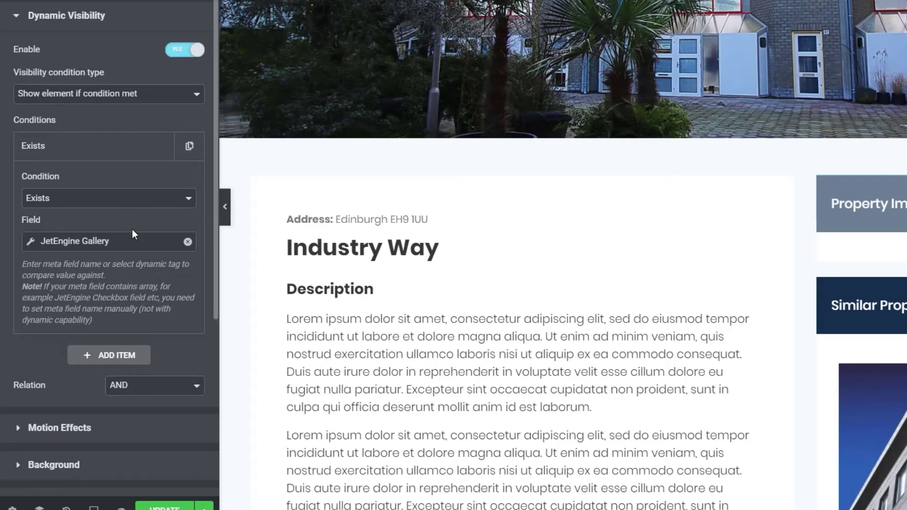
drag(100, 324, 27, 265)
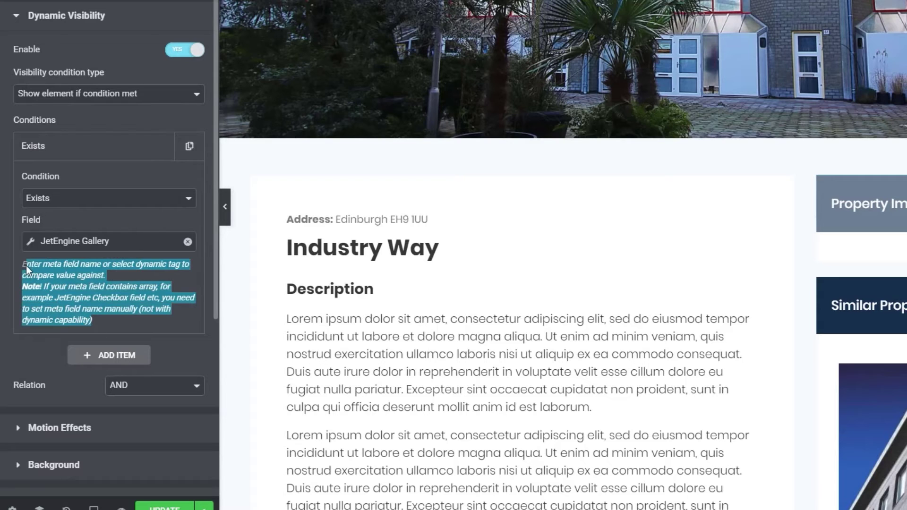
click(187, 243)
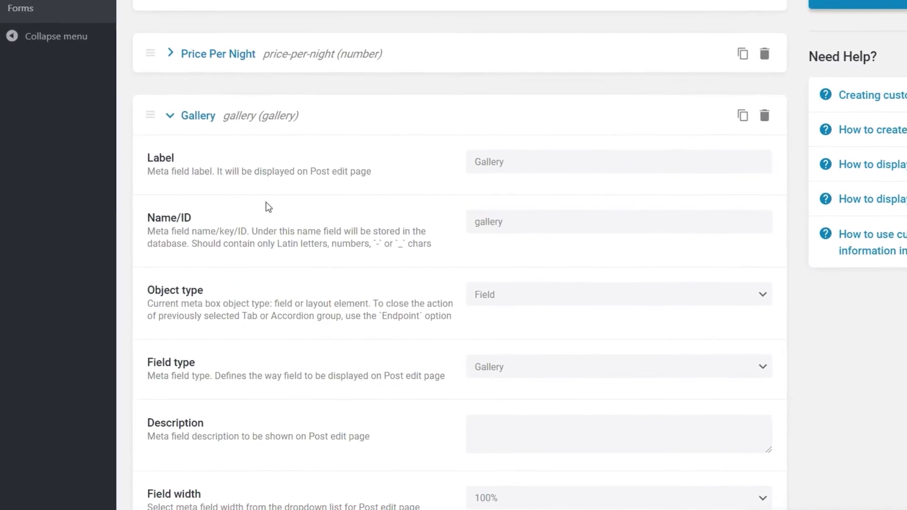
Step: Scroll to the property Meta fields and copy the Gallery field's Name/ID value, 'gallery'
scroll(282, 215, up, 5)
scroll(282, 215, down, 1)
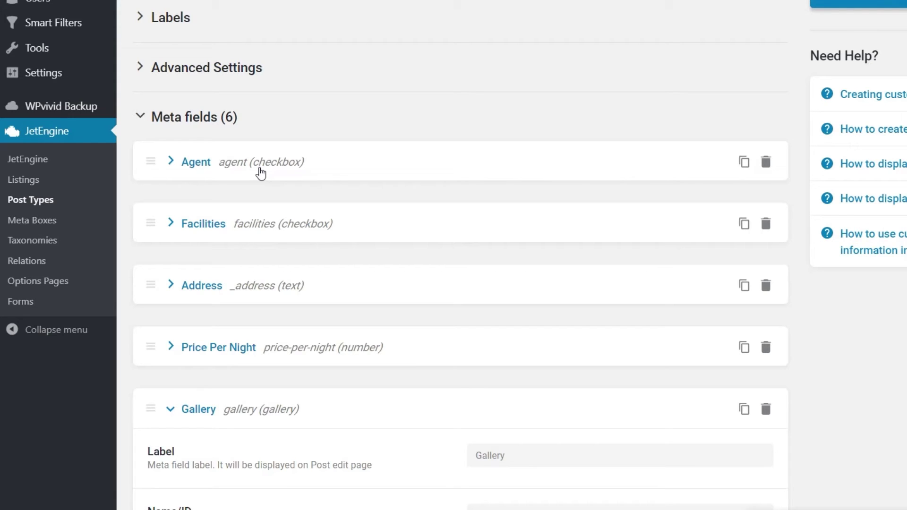
scroll(257, 378, down, 2)
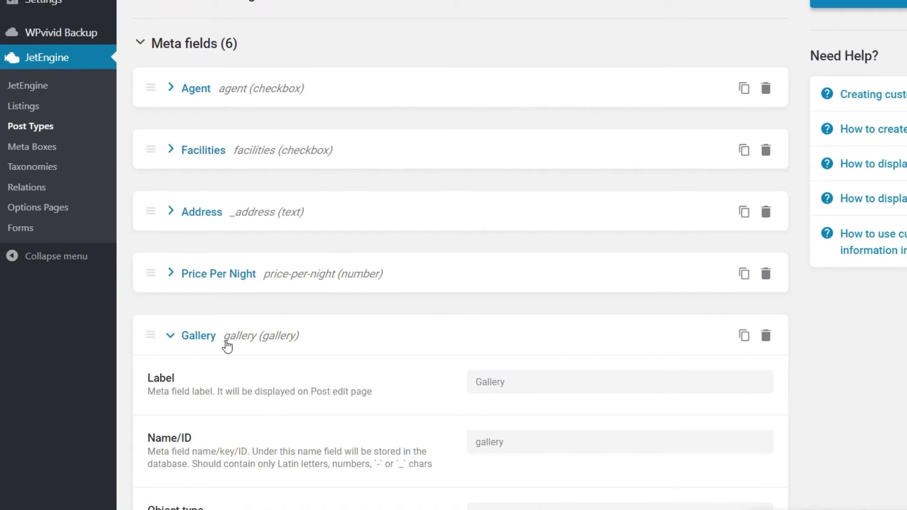
scroll(437, 421, down, 2)
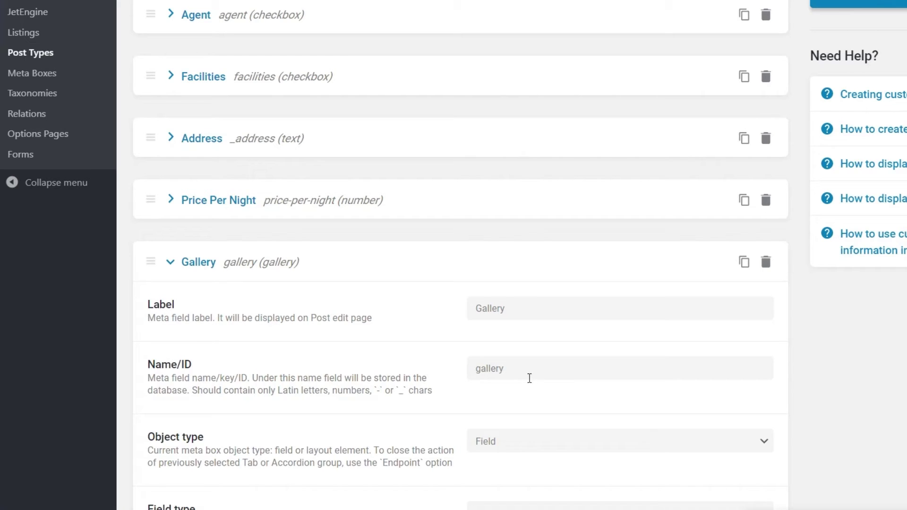
double_click(498, 370)
drag(498, 370, 475, 369)
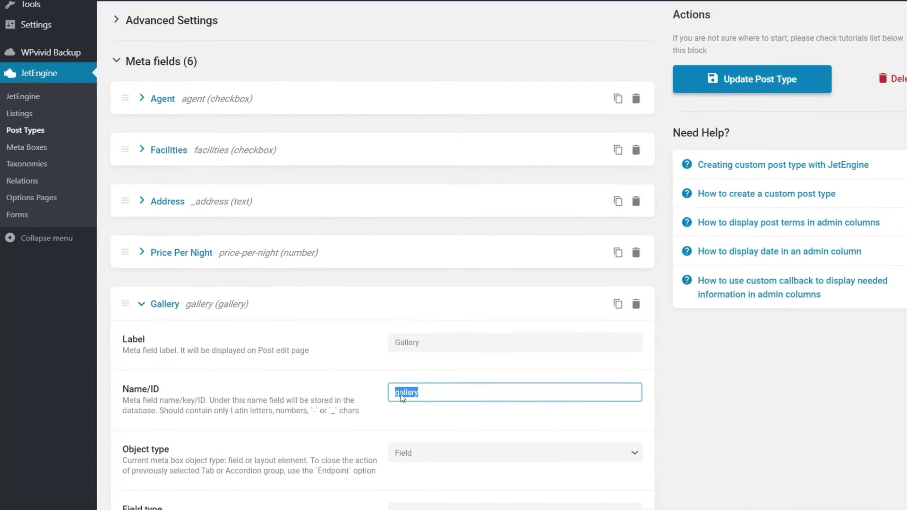
right_click(483, 369)
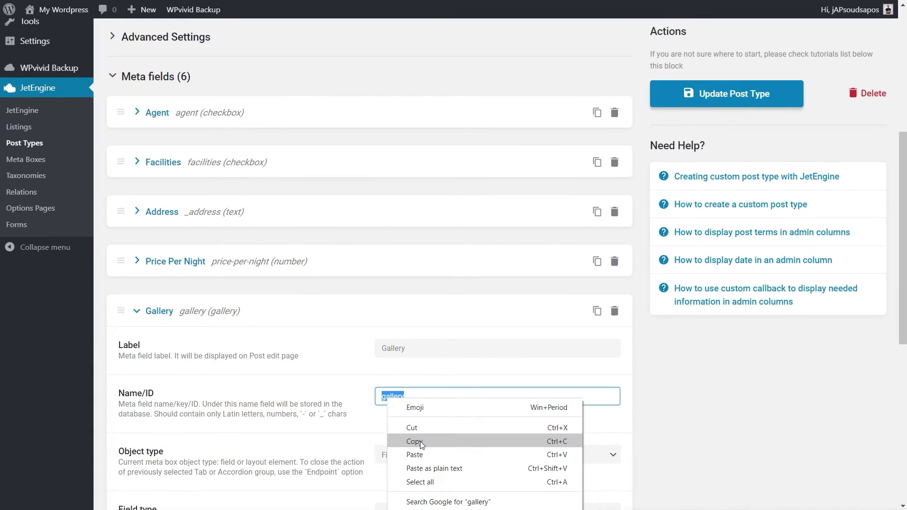
click(421, 442)
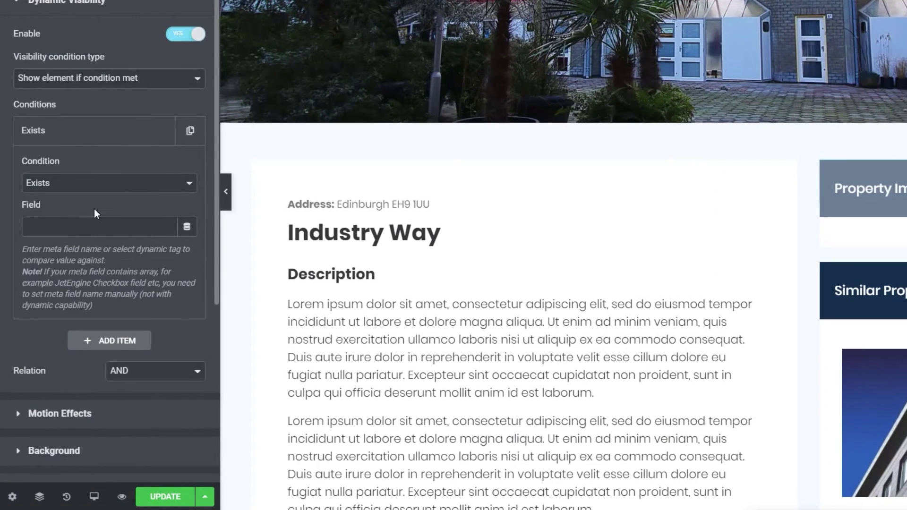
Step: Paste 'gallery' into the Field box of the Property Images heading's Exists condition
click(63, 227)
right_click(62, 228)
click(118, 340)
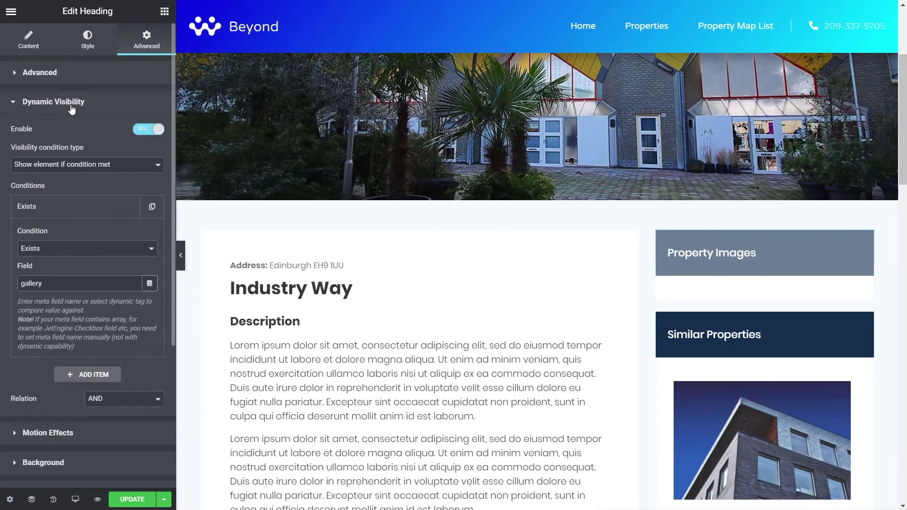
click(72, 107)
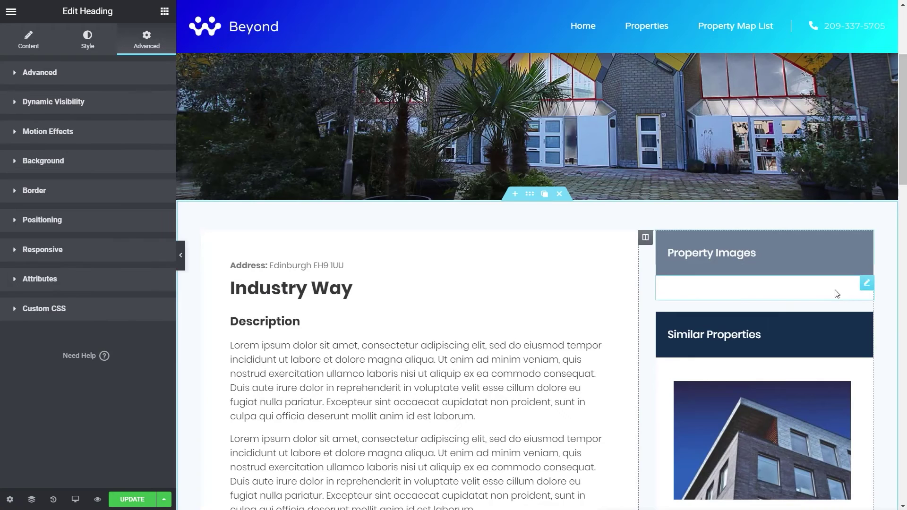
click(868, 284)
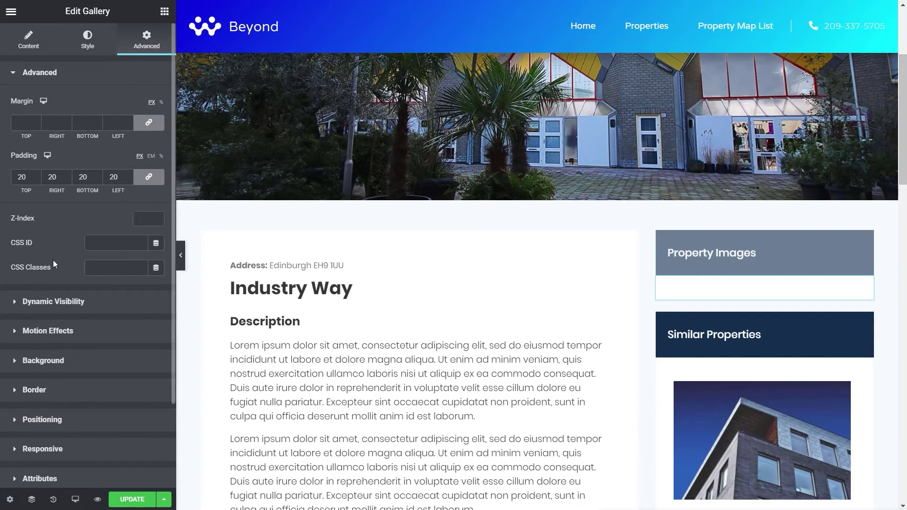
Step: Enable Dynamic Visibility on the gallery widget with an Exists condition
click(68, 303)
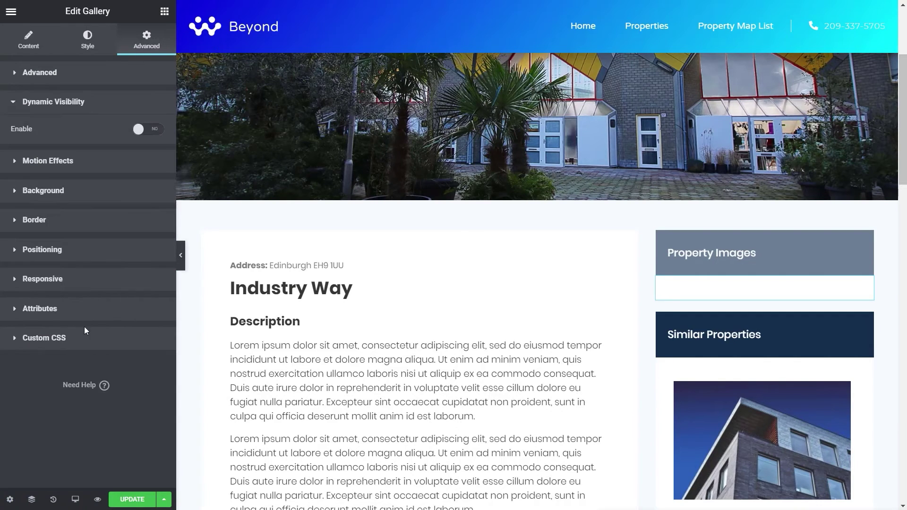
click(154, 130)
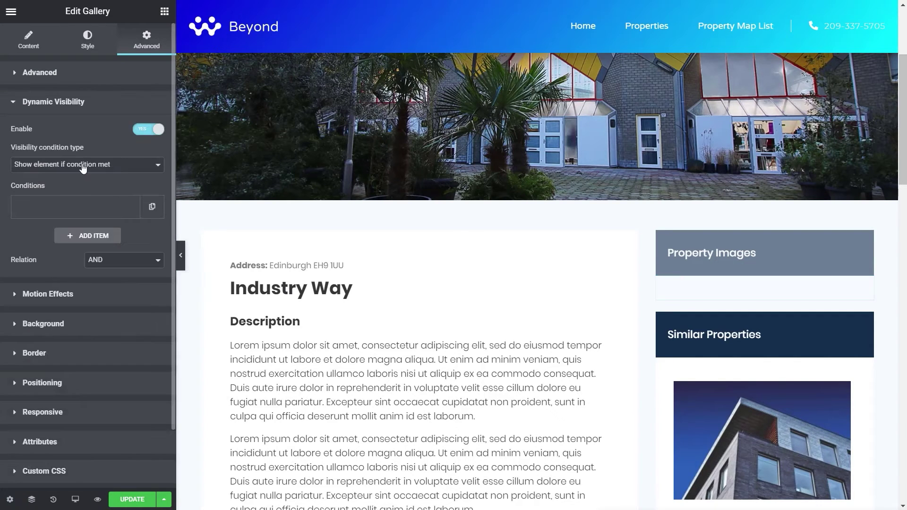
click(83, 211)
click(93, 253)
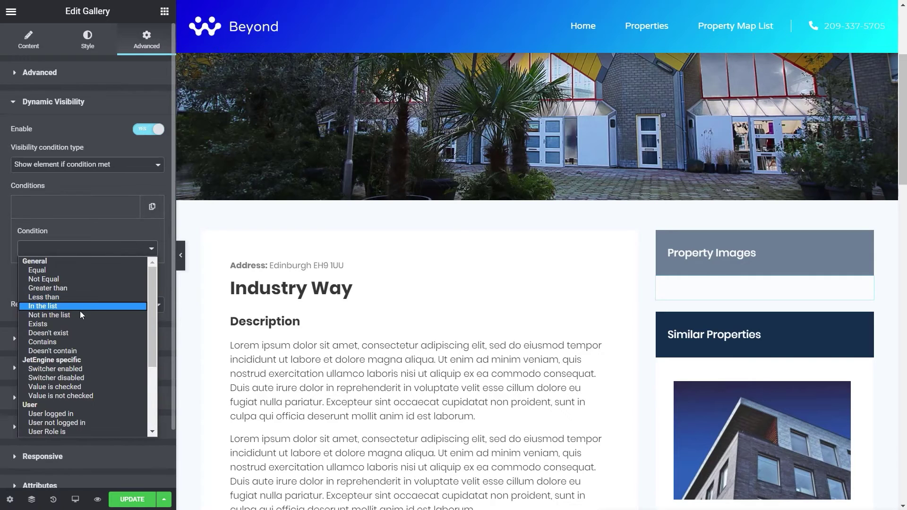
click(63, 324)
Step: Set the Exists condition's Field to 'gallery' and update the template
click(60, 284)
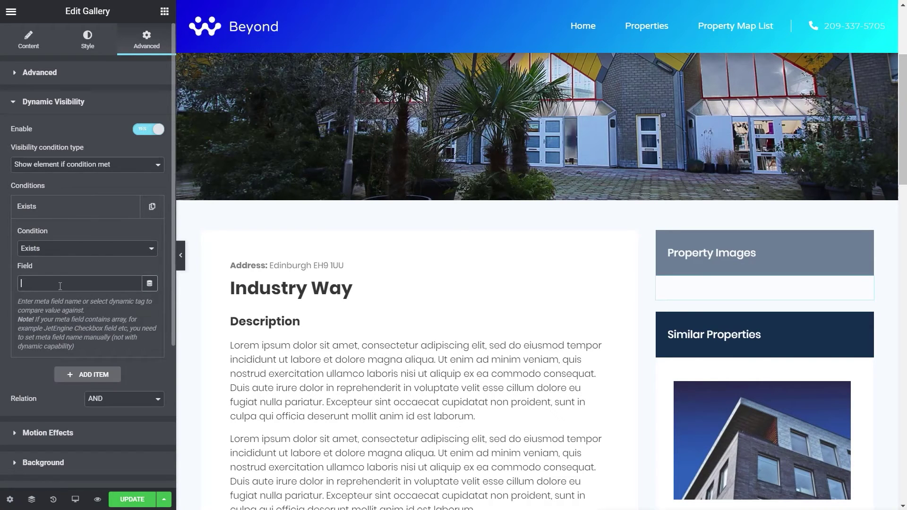
right_click(60, 285)
click(87, 377)
click(137, 500)
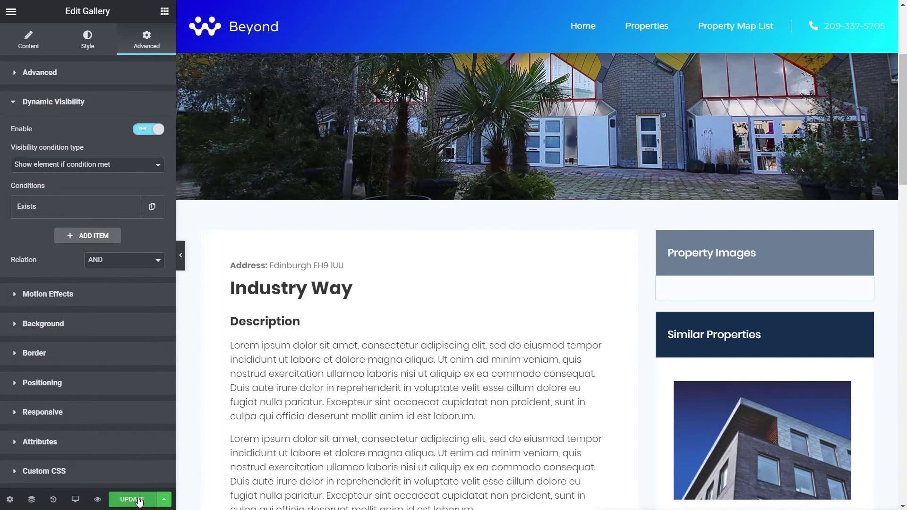
click(139, 501)
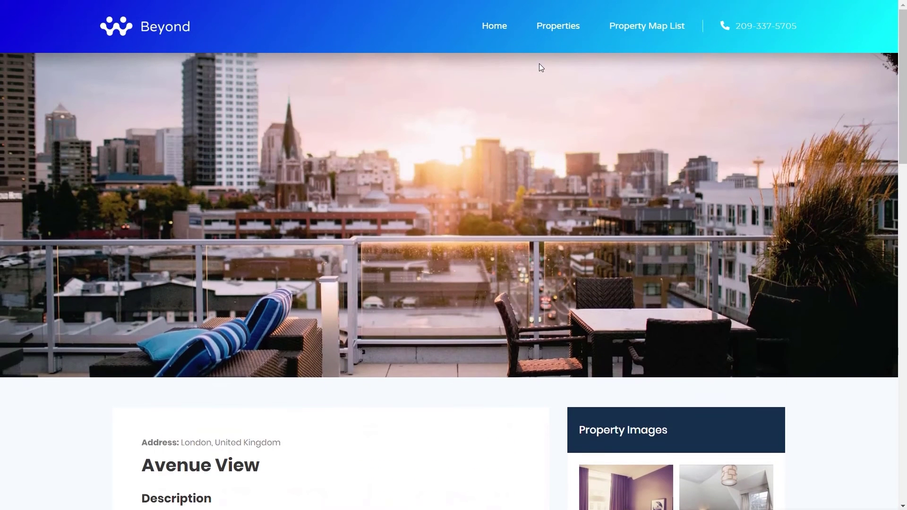
Step: Open the site's Properties listing and view the Industry Way property page
click(556, 29)
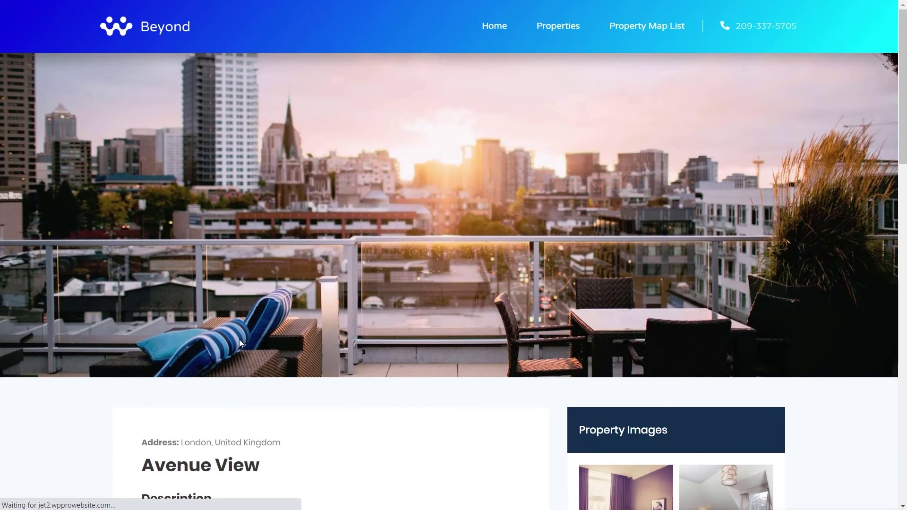
scroll(239, 336, down, 8)
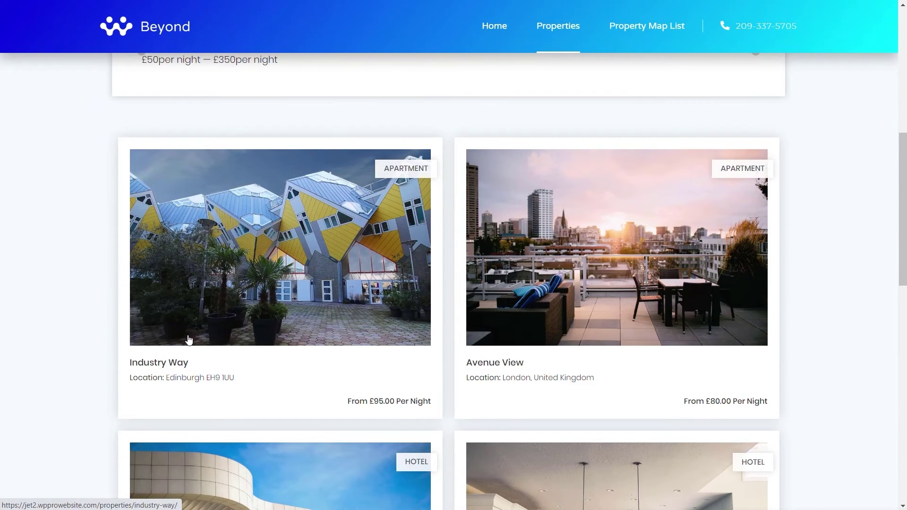
click(199, 318)
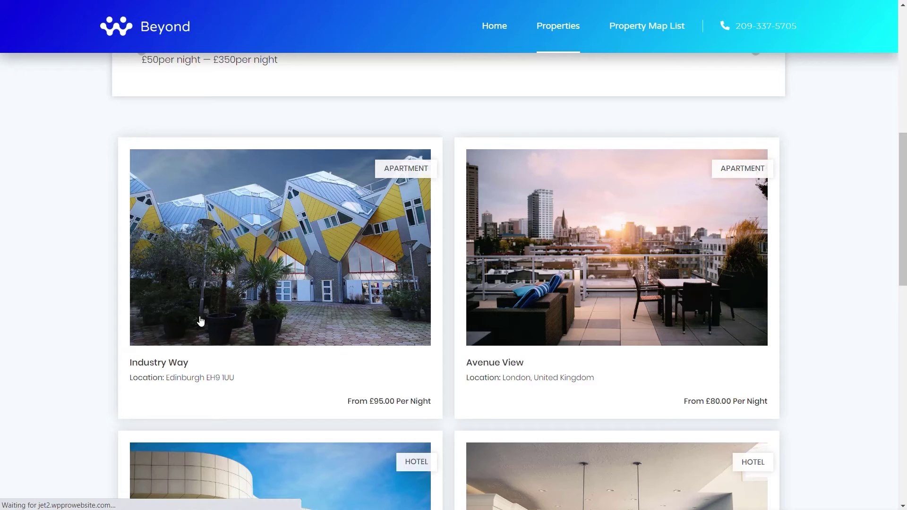
scroll(704, 254, down, 5)
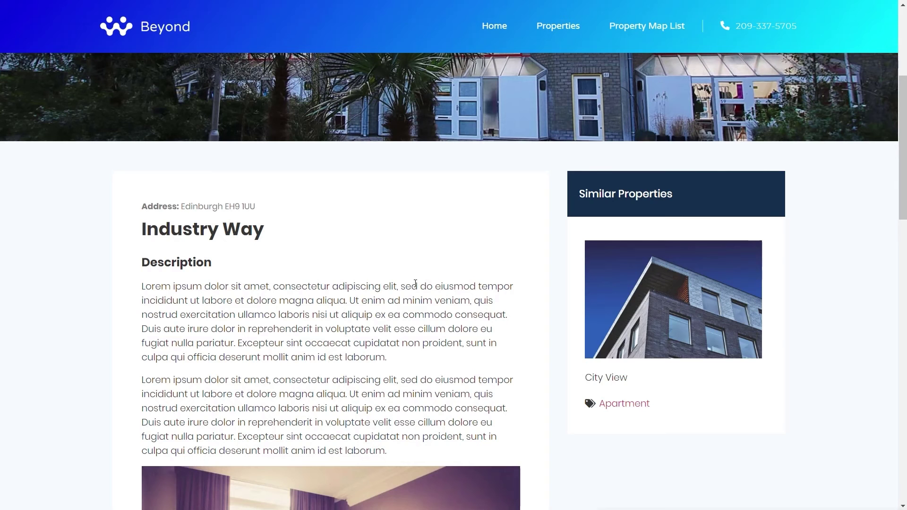
Step: Return to the listing and scroll through the Avenue View page's Property Images gallery
key(alt+Left)
scroll(727, 347, down, 6)
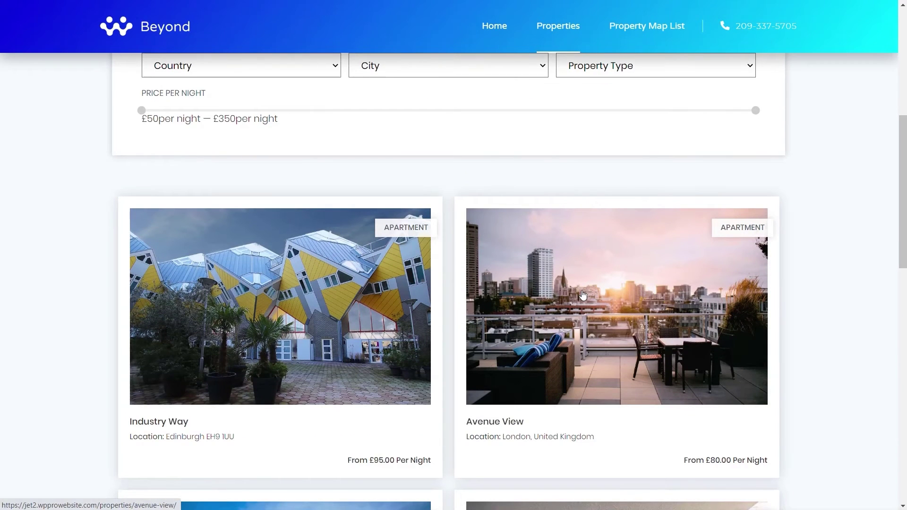
click(583, 296)
scroll(727, 232, down, 4)
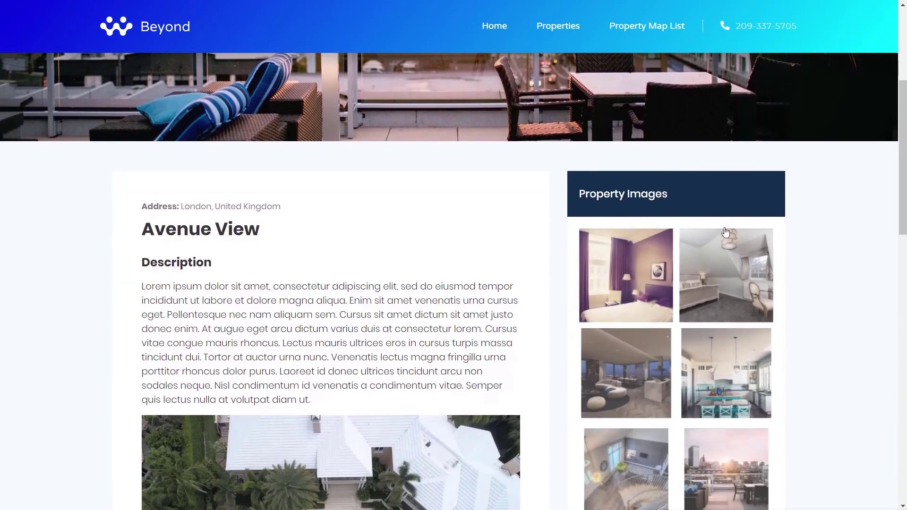
scroll(674, 354, down, 3)
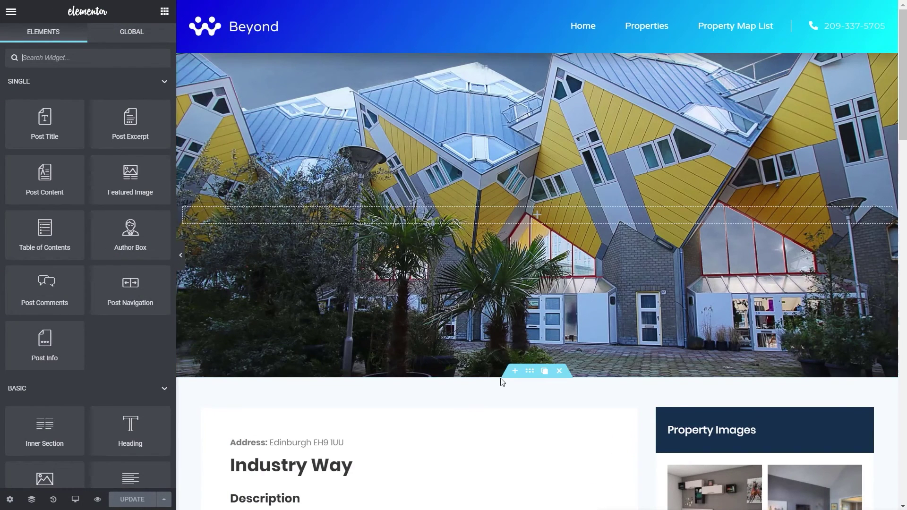
scroll(502, 382, down, 2)
scroll(502, 382, down, 7)
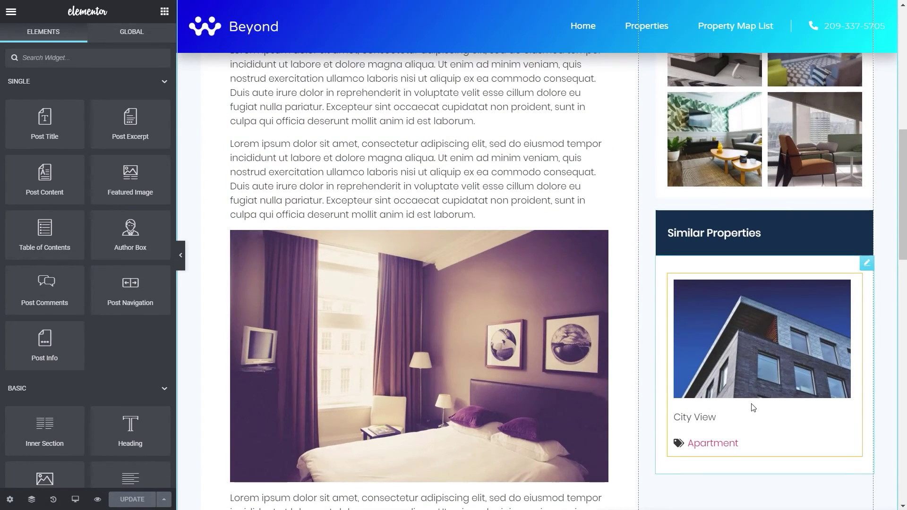
scroll(754, 408, up, 10)
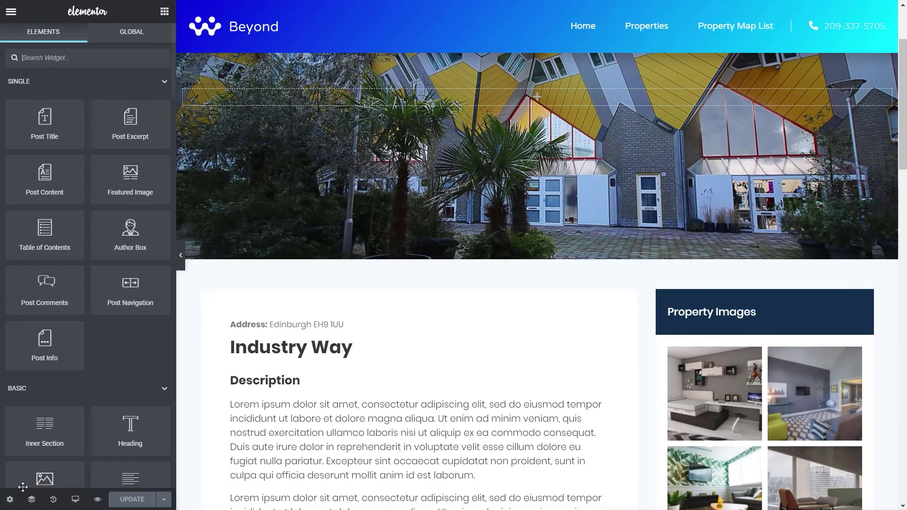
scroll(567, 416, down, 5)
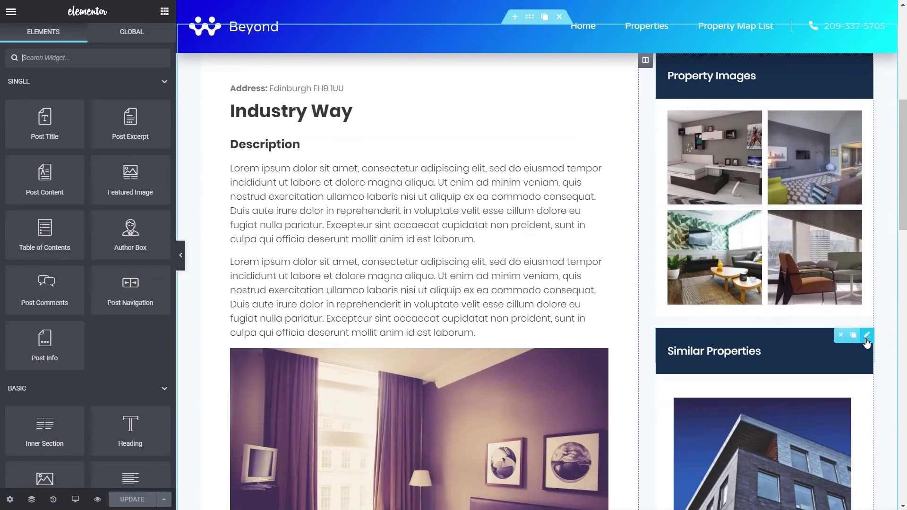
Step: Turn on Dynamic Visibility in the Similar Properties heading's Advanced settings
click(863, 342)
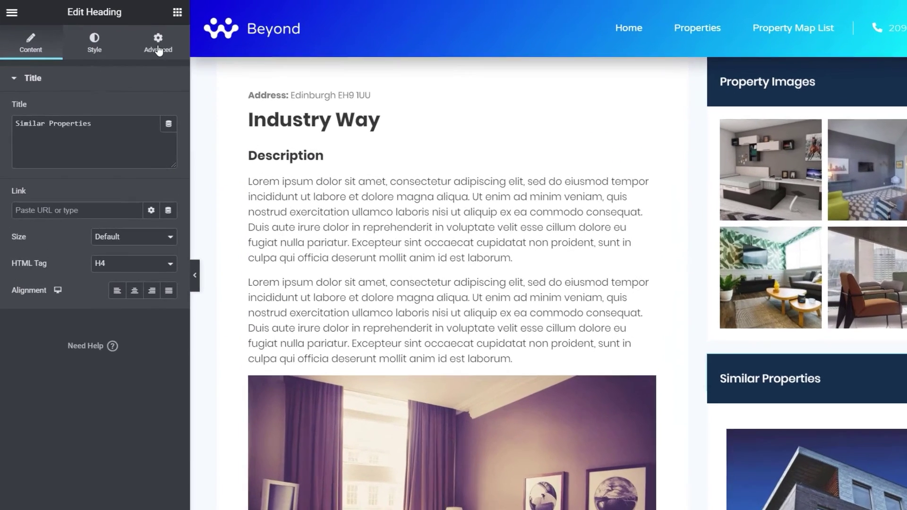
click(147, 41)
click(94, 378)
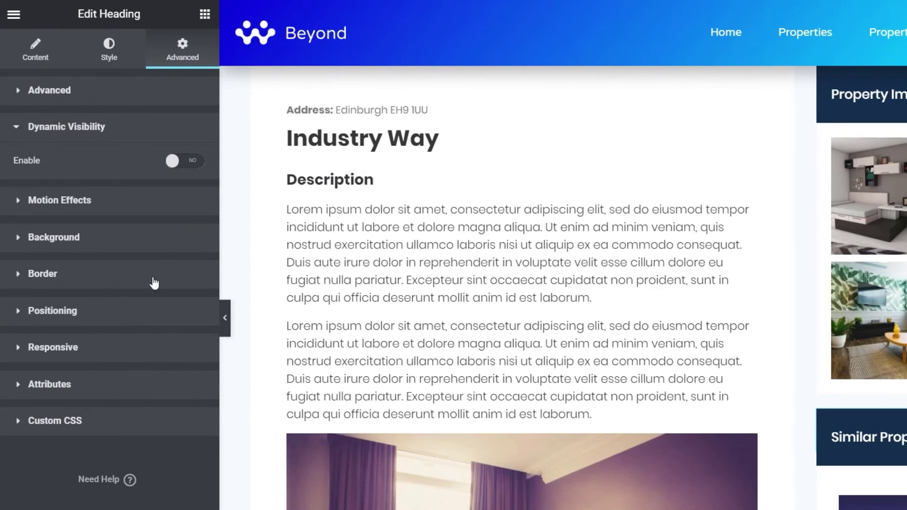
click(194, 163)
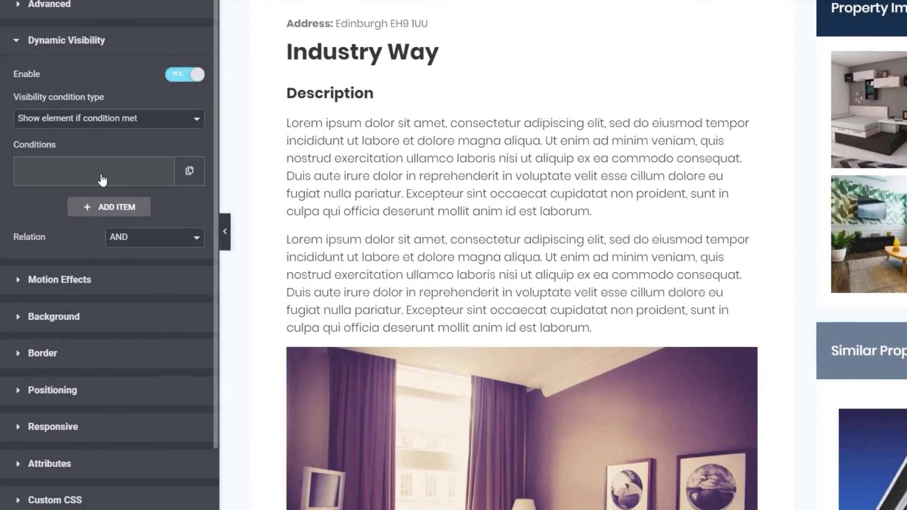
Step: Set the visibility condition to Switcher enabled on the show-related field
click(100, 259)
click(174, 204)
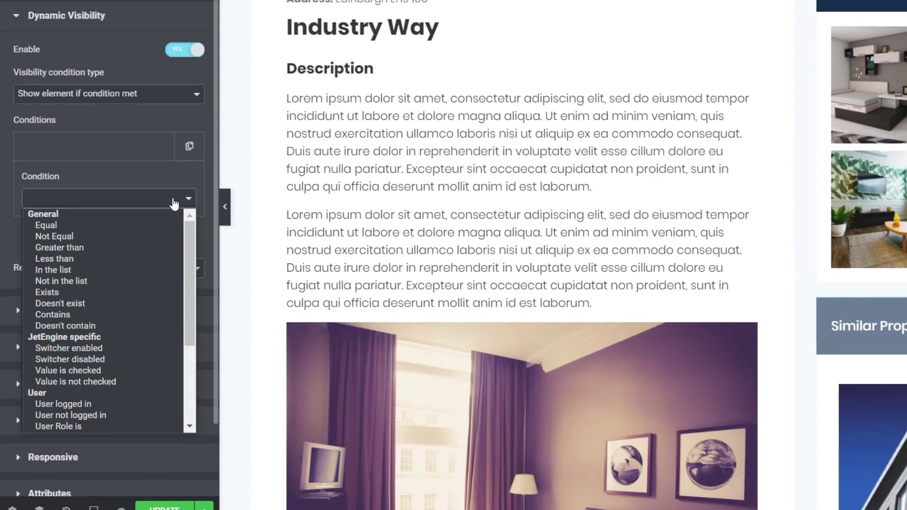
drag(186, 226, 191, 268)
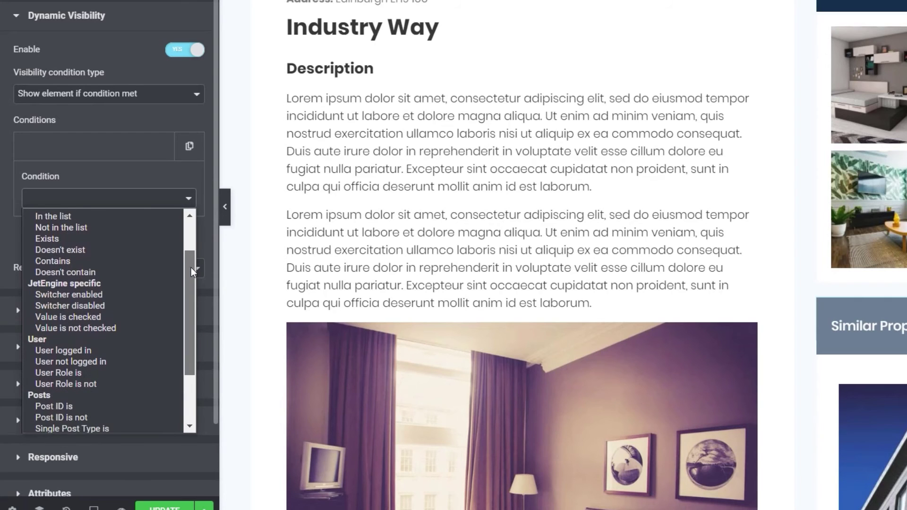
click(112, 298)
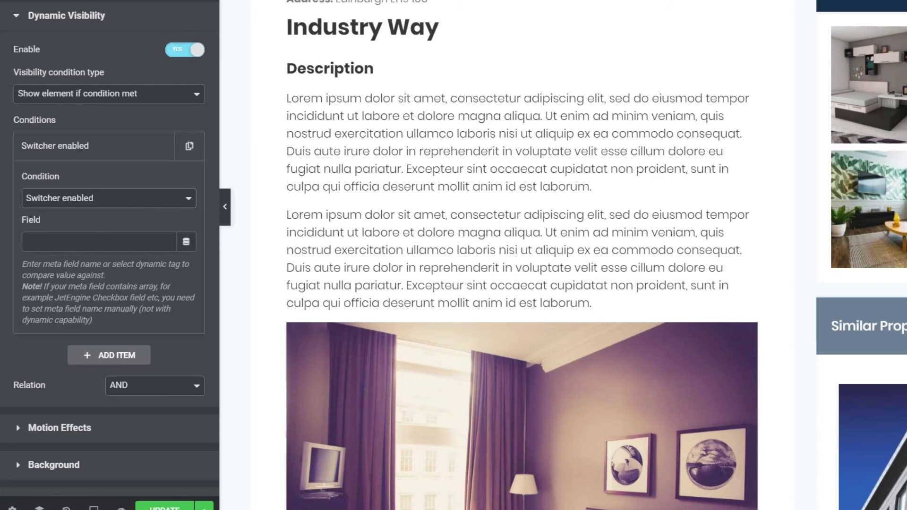
right_click(101, 246)
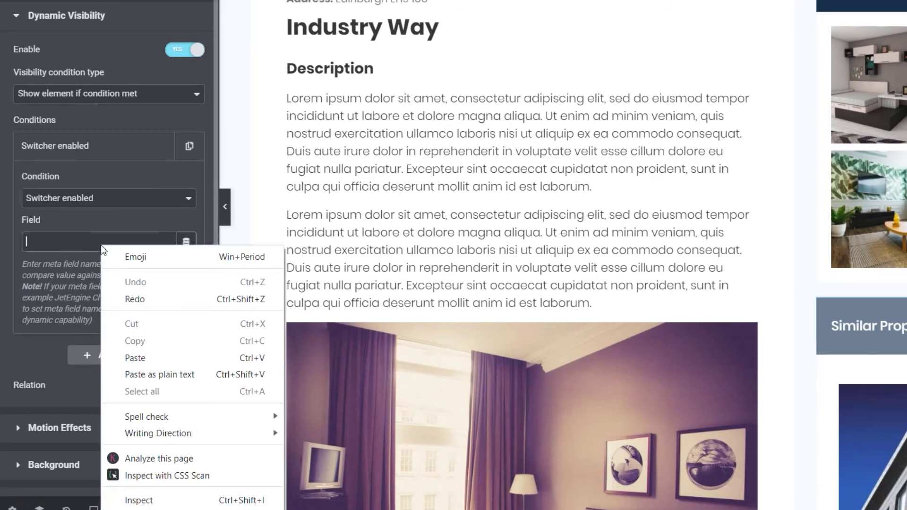
click(144, 355)
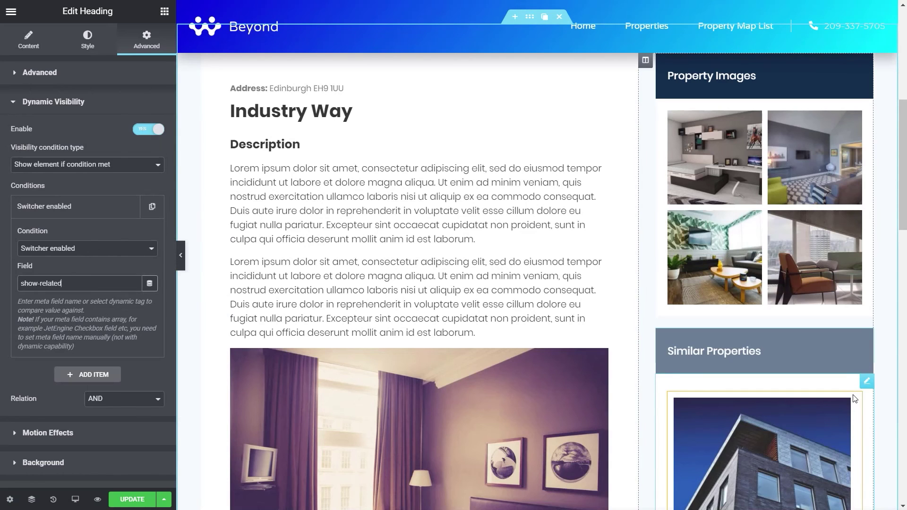
Step: Enable Dynamic Visibility on the Similar Properties listing grid and add a condition
click(868, 382)
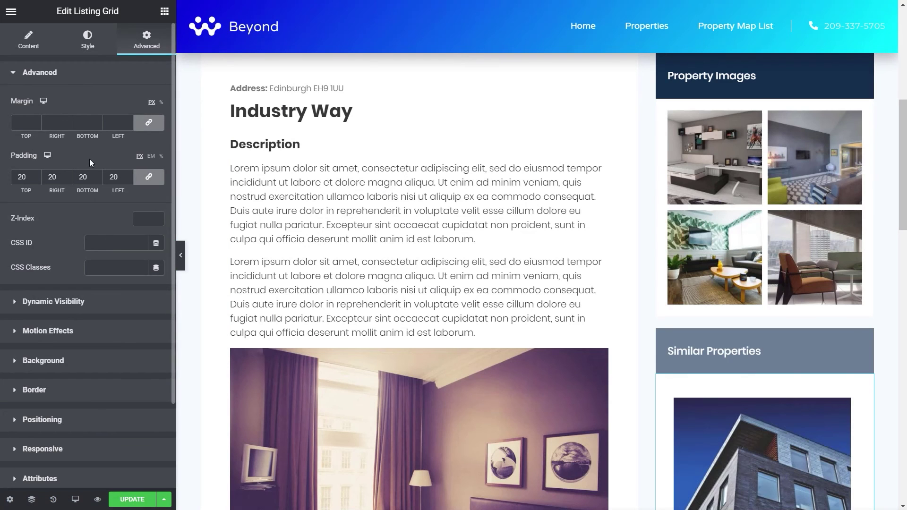
click(49, 307)
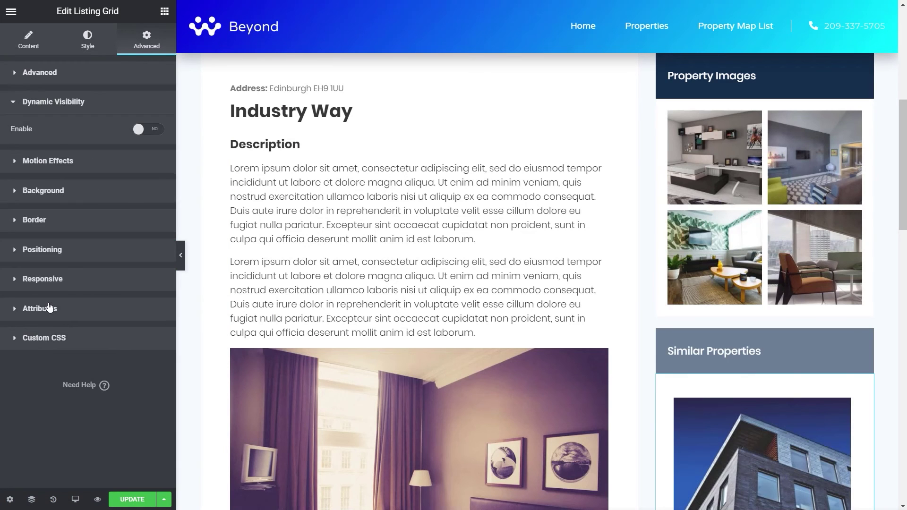
click(151, 131)
click(87, 235)
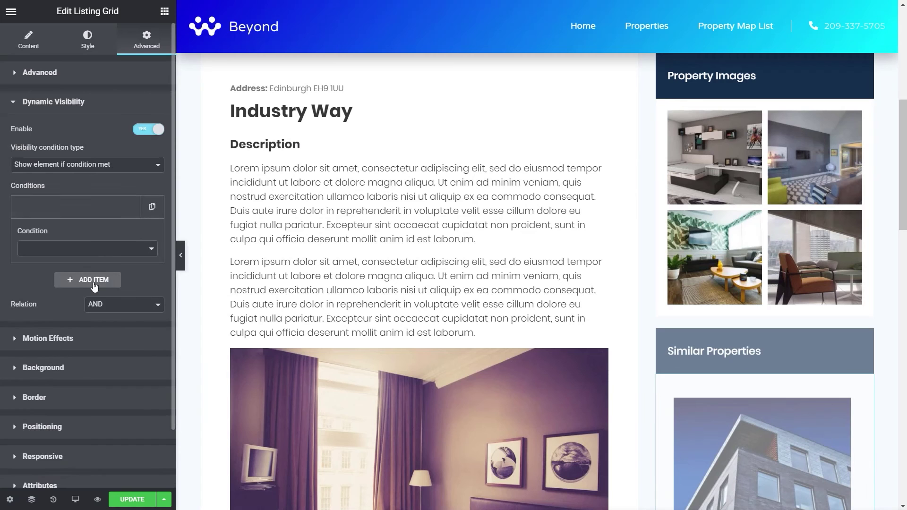
Step: Make the condition Switcher enabled on show-related and save with Ctrl+S
click(139, 250)
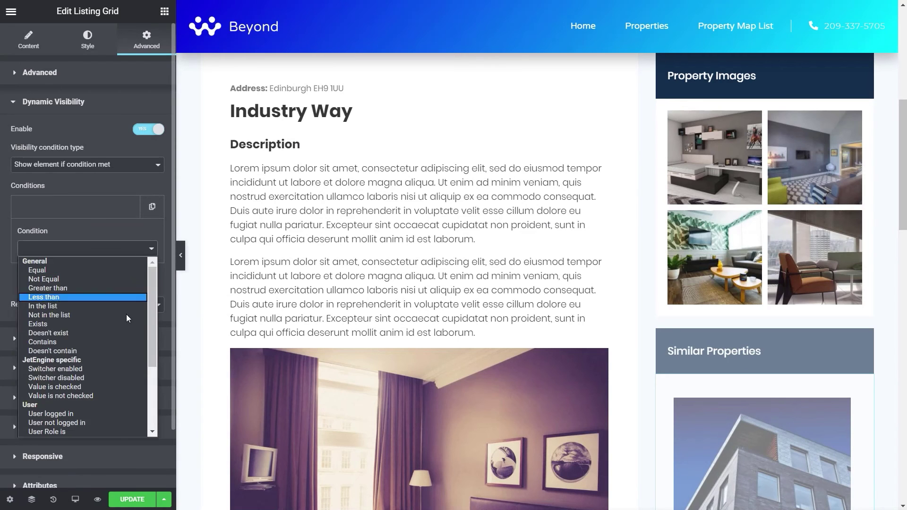
click(96, 373)
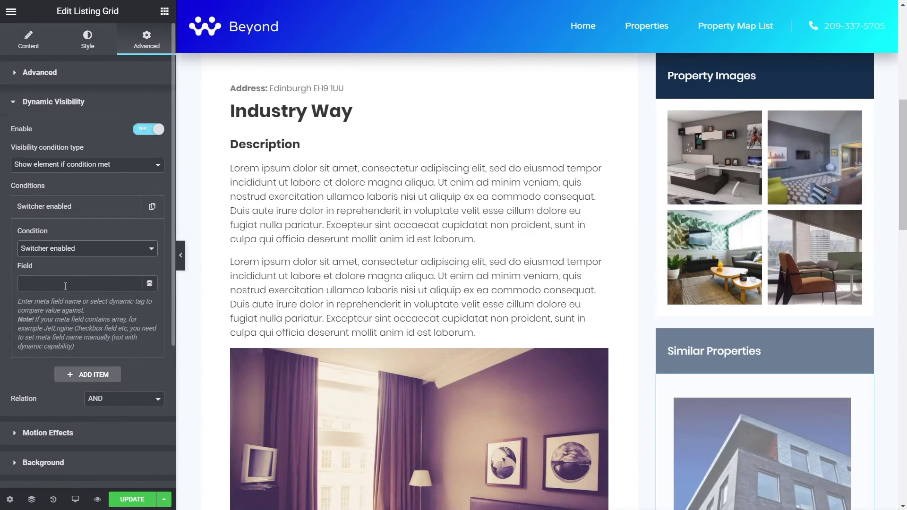
right_click(66, 285)
click(104, 376)
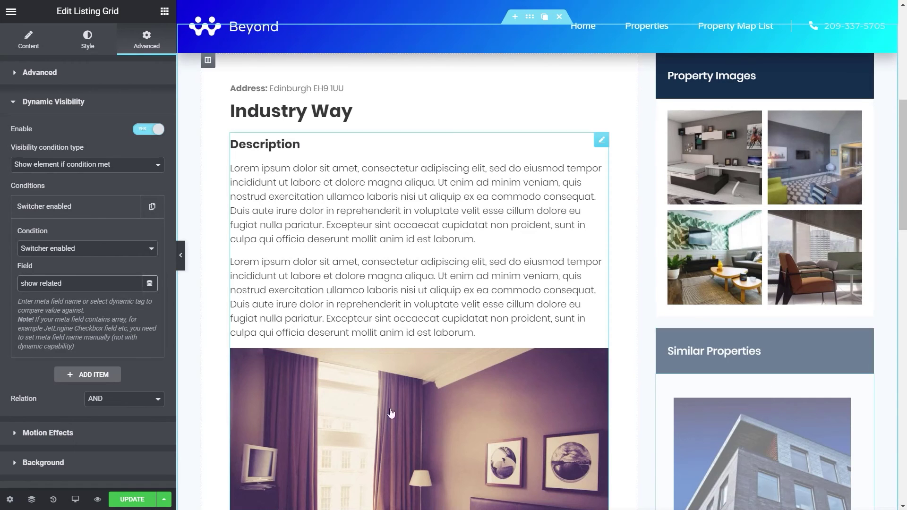
key(ctrl+s)
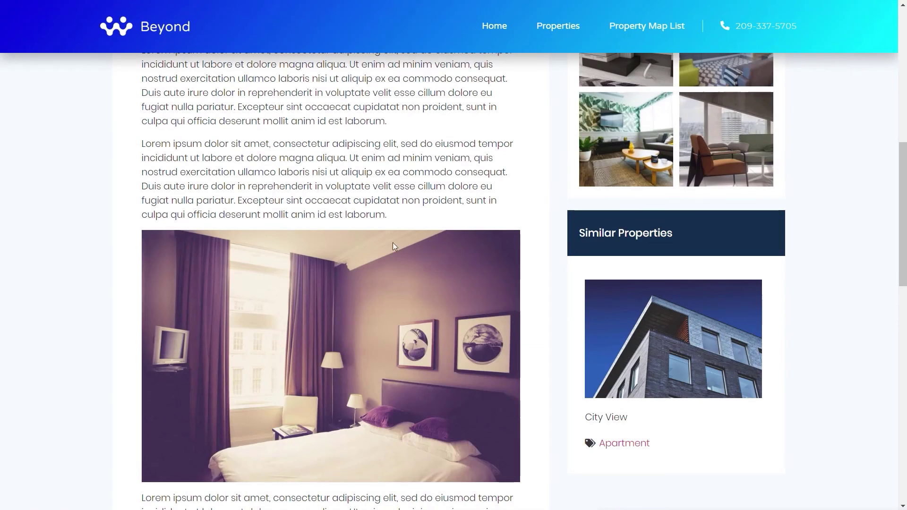
Step: Open the Properties listing and scroll through the Industry Way property page
scroll(393, 243, up, 5)
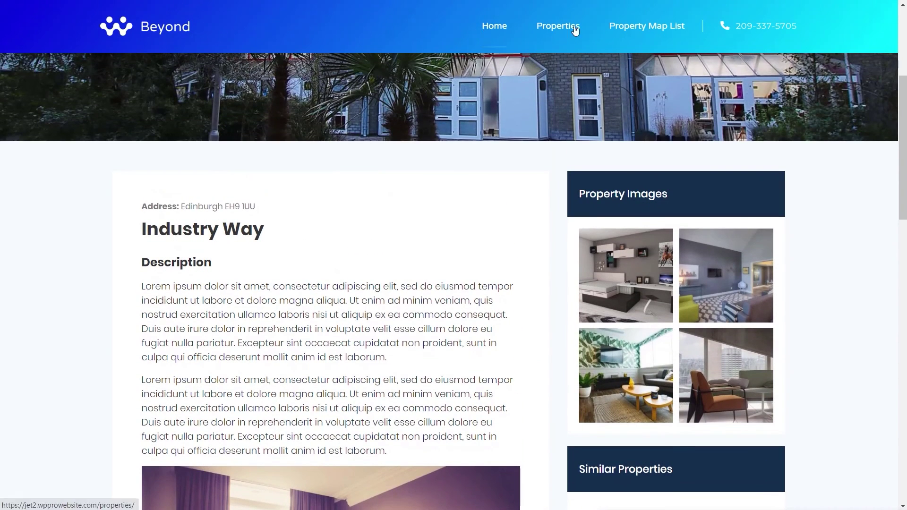
click(570, 27)
scroll(277, 419, down, 7)
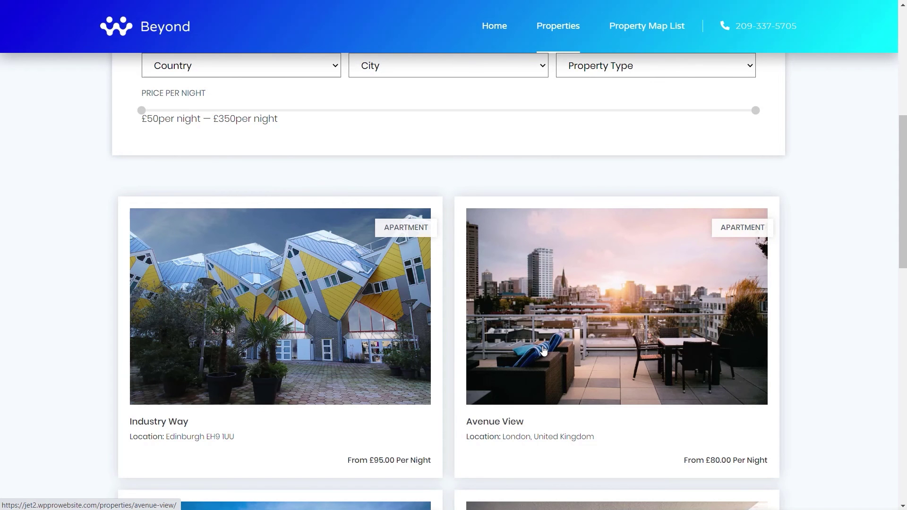
click(299, 335)
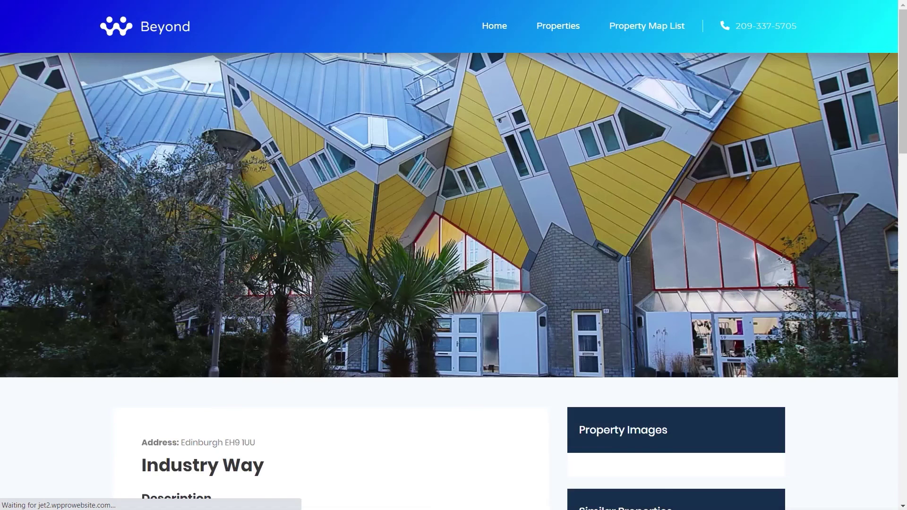
scroll(468, 348, down, 7)
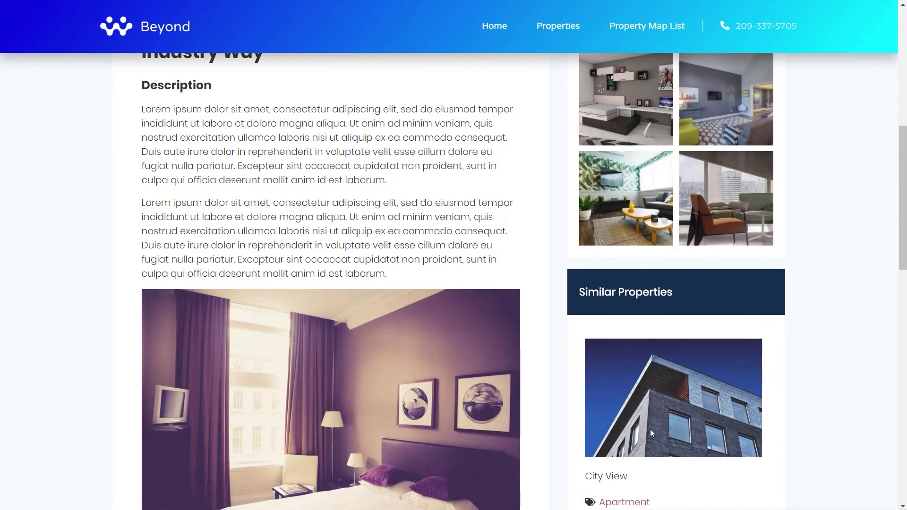
scroll(650, 430, down, 2)
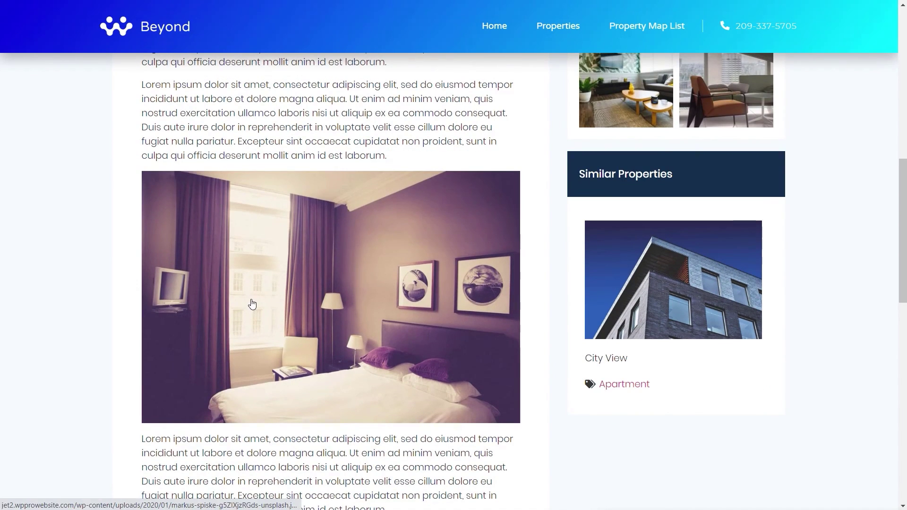
Step: Return to the listing and scroll Avenue View's page below its Property Images gallery
key(alt+Left)
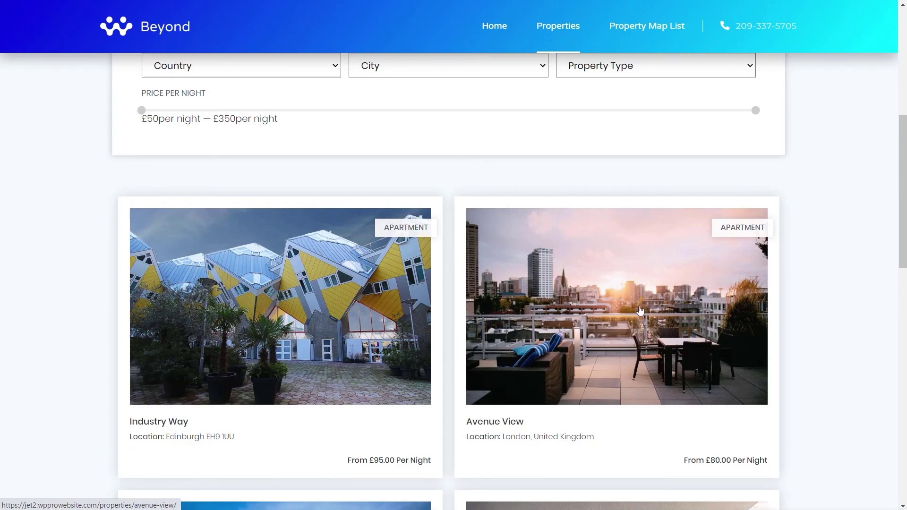
click(641, 312)
scroll(806, 330, down, 6)
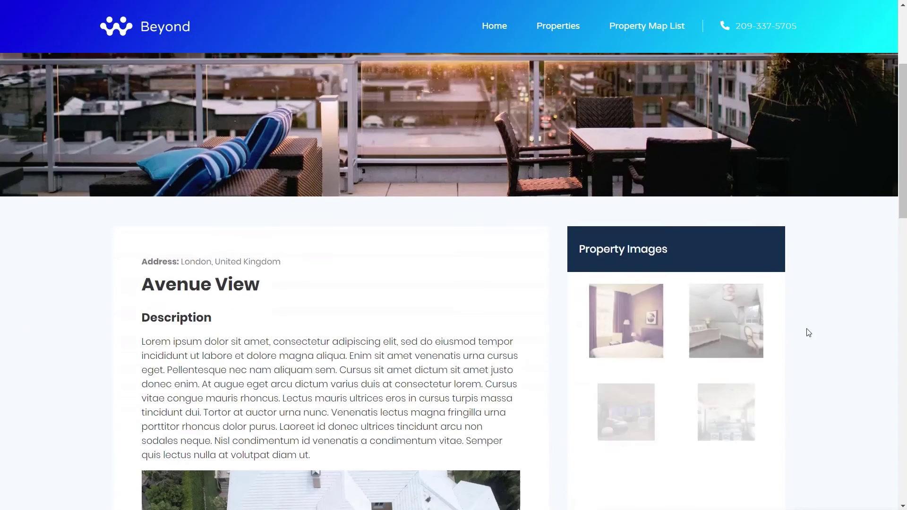
scroll(810, 336, down, 3)
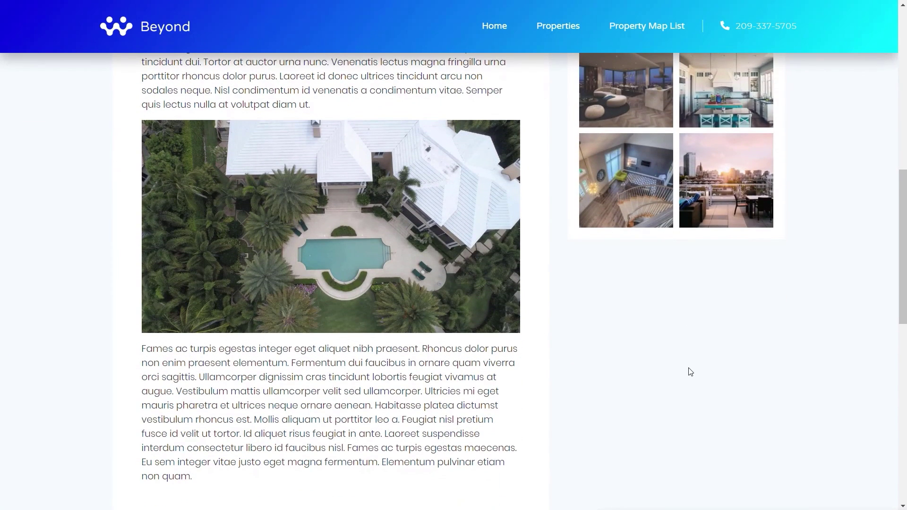